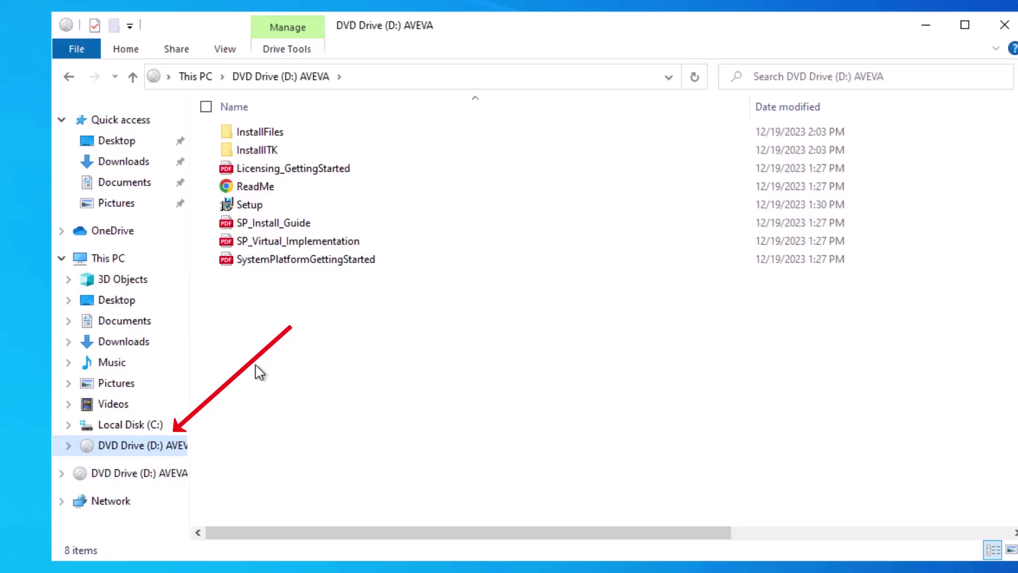
- Run Setup from the AVEVA folder on DVD Drive (D:) as administrator
{"action": "right_click", "coordinate": [248, 208]}
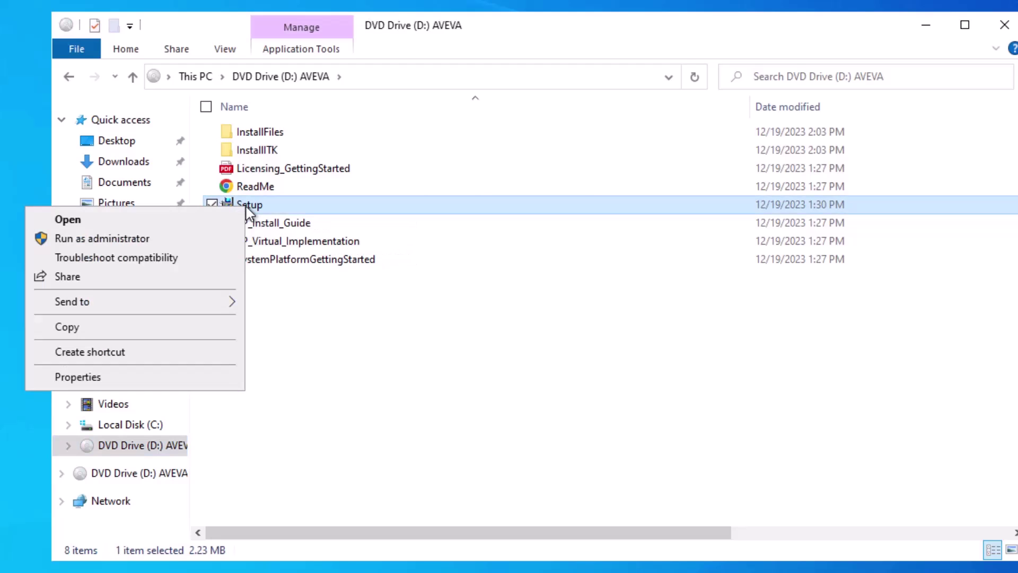
{"action": "left_click", "coordinate": [200, 235]}
- Approve the UAC prompt and accept the operating system compatibility page
{"action": "left_click", "coordinate": [410, 405]}
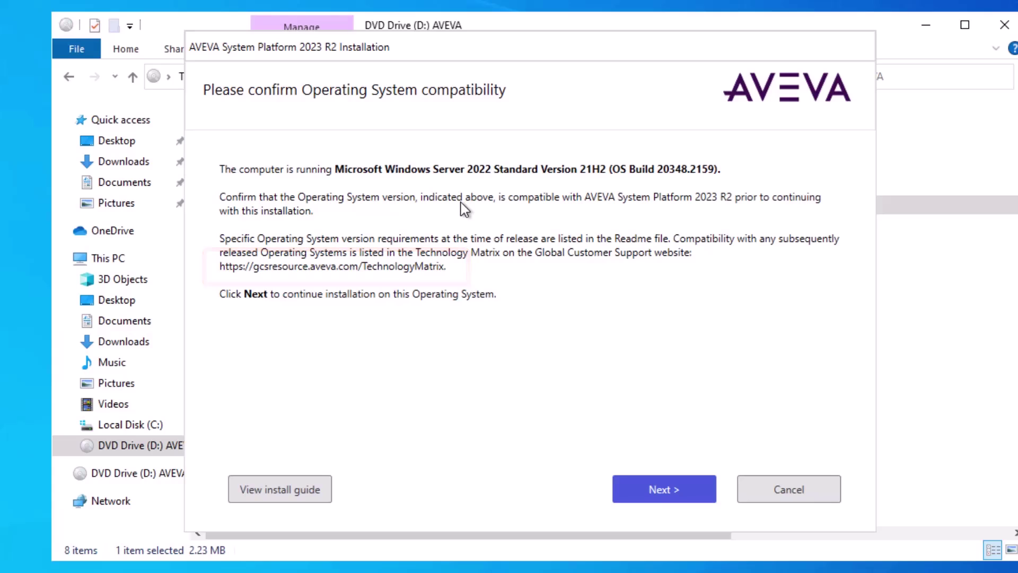
{"action": "left_click", "coordinate": [658, 487]}
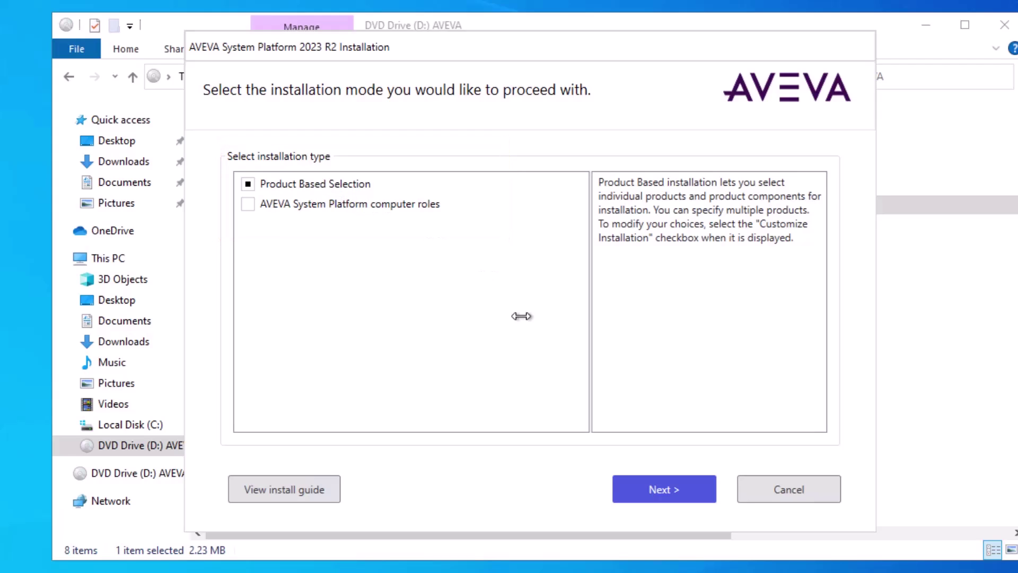
- Keep Product Based Selection and tick InTouch HMI, Historian, Historian Client, Communication Drivers Pack and Enterprise Licensing Platform
{"action": "left_click", "coordinate": [653, 482]}
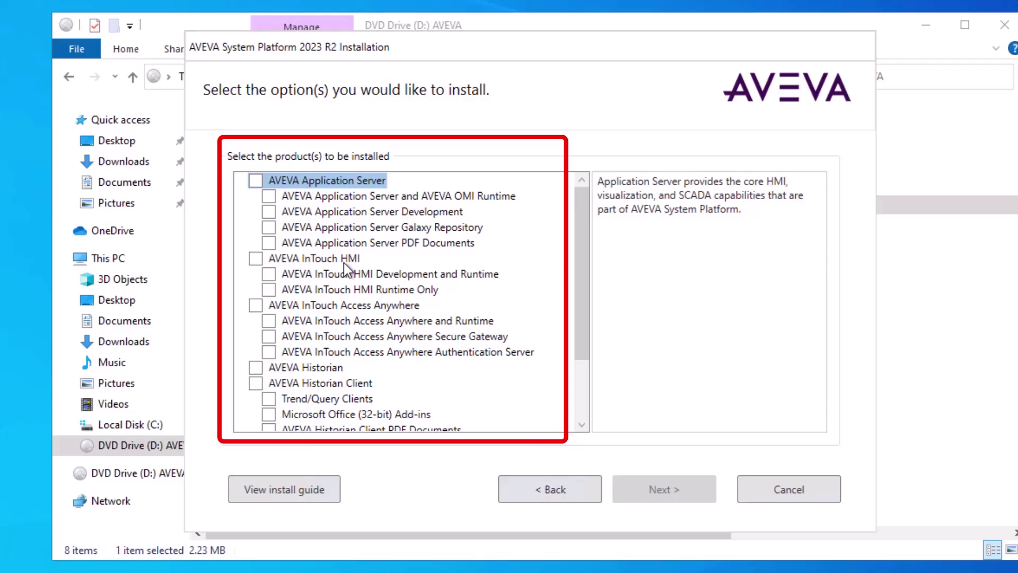
{"action": "left_click", "coordinate": [257, 259]}
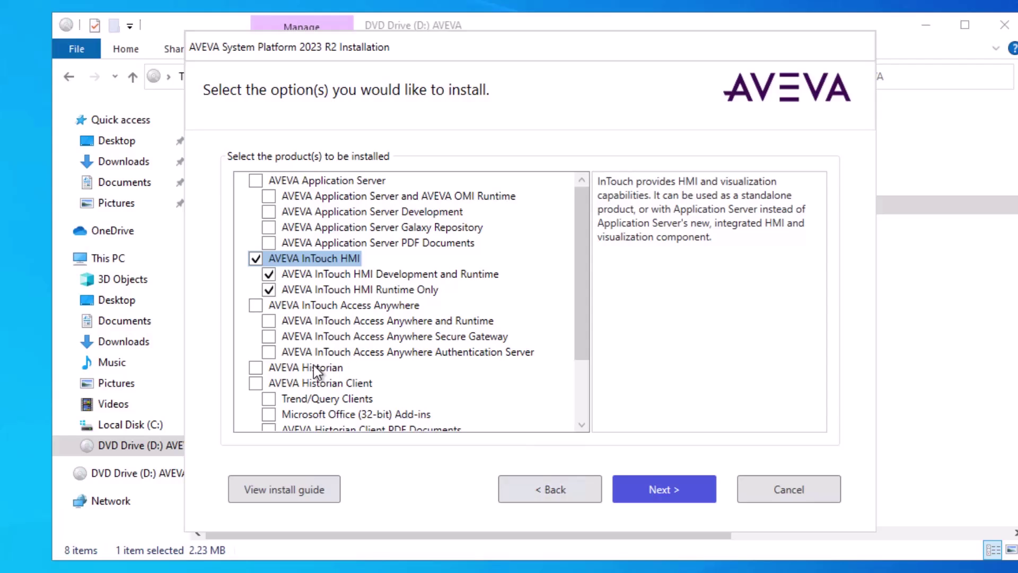
{"action": "left_click", "coordinate": [257, 368]}
{"action": "left_click", "coordinate": [257, 384]}
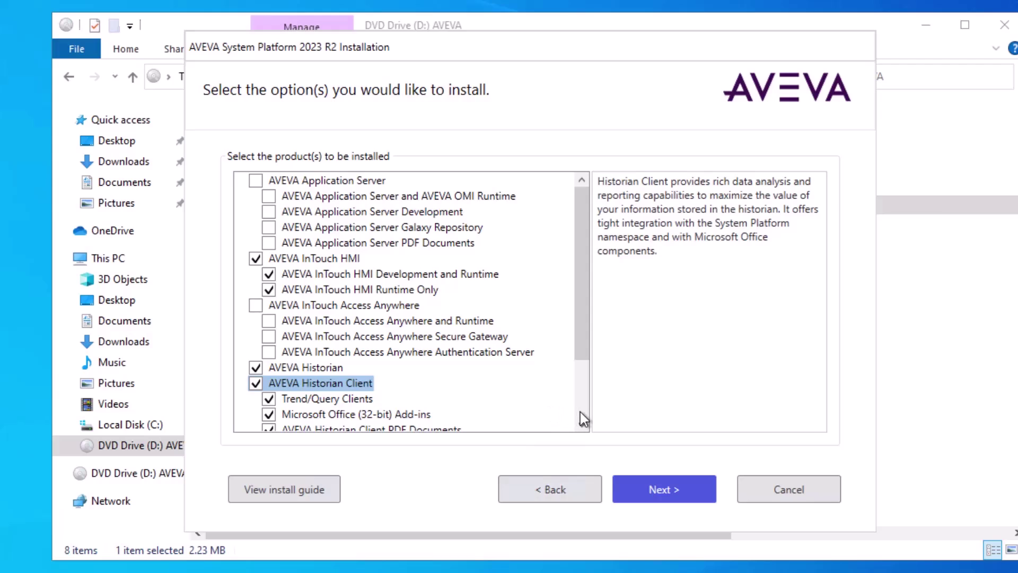
{"action": "scroll", "coordinate": [580, 411], "scroll_direction": "down", "scroll_amount": 2}
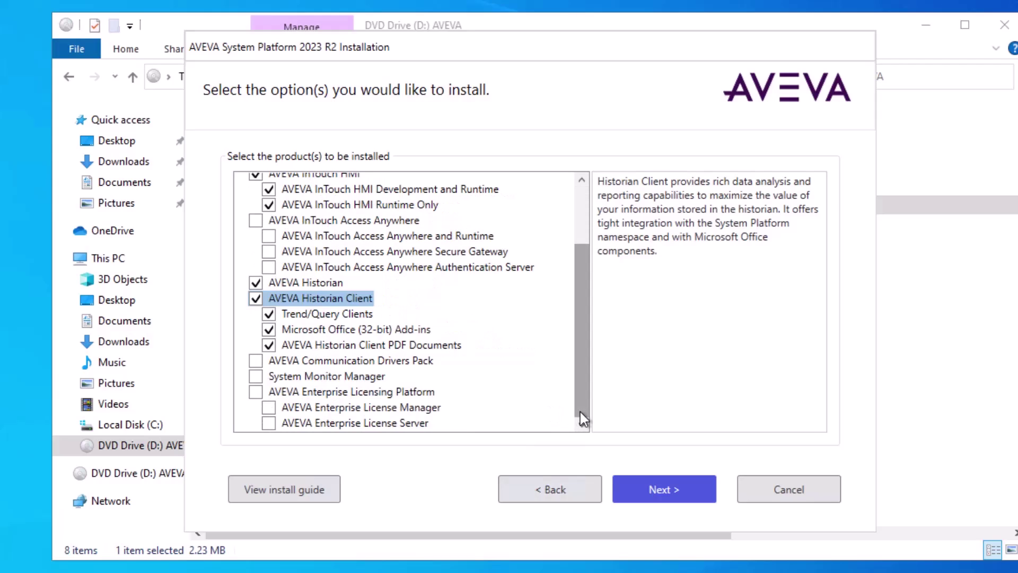
{"action": "left_click", "coordinate": [253, 363]}
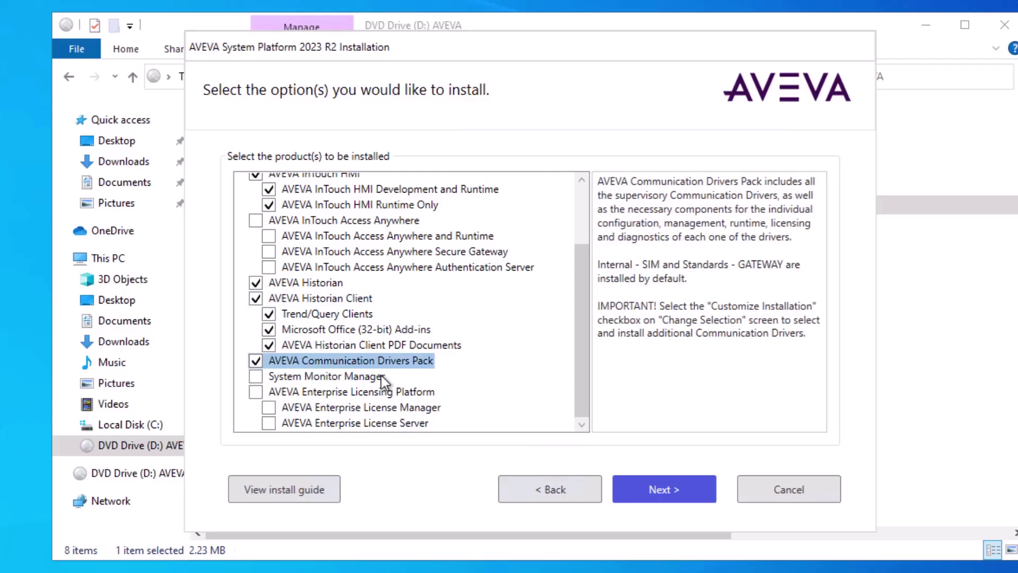
{"action": "left_click", "coordinate": [255, 393]}
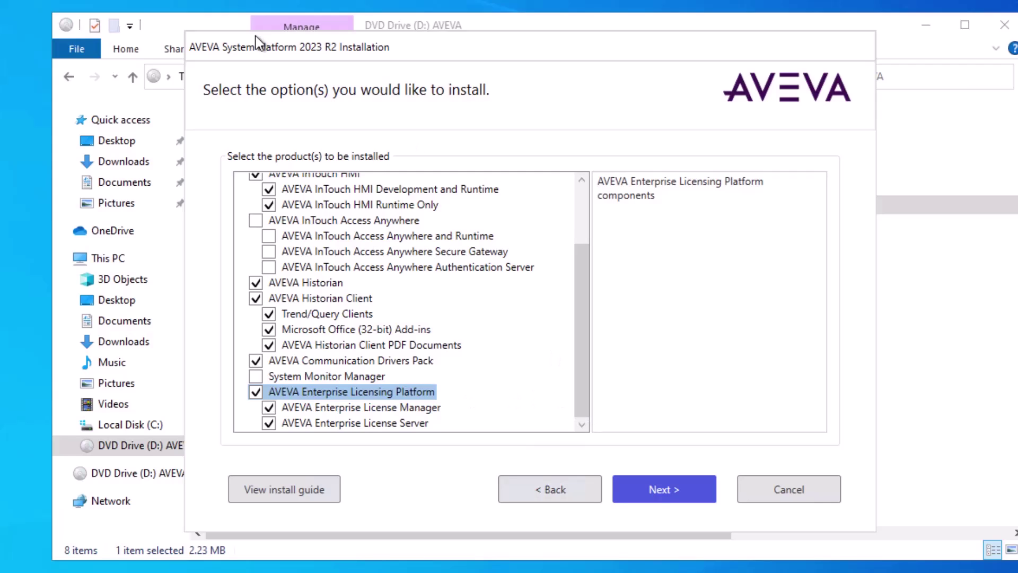
- Confirm the product selection and acknowledge the removed redistributable libraries notice
{"action": "left_click", "coordinate": [656, 492]}
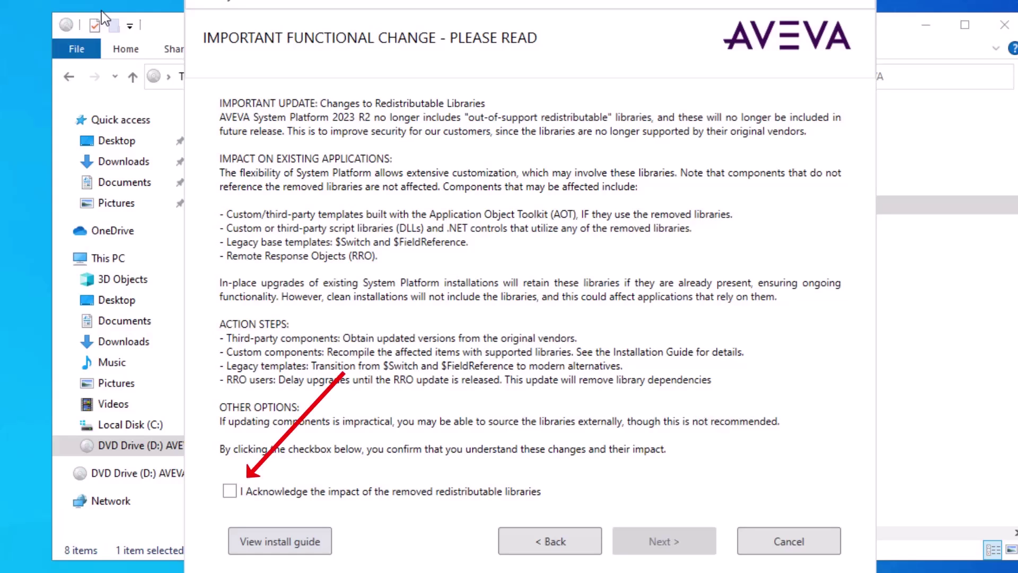
{"action": "left_click", "coordinate": [228, 498]}
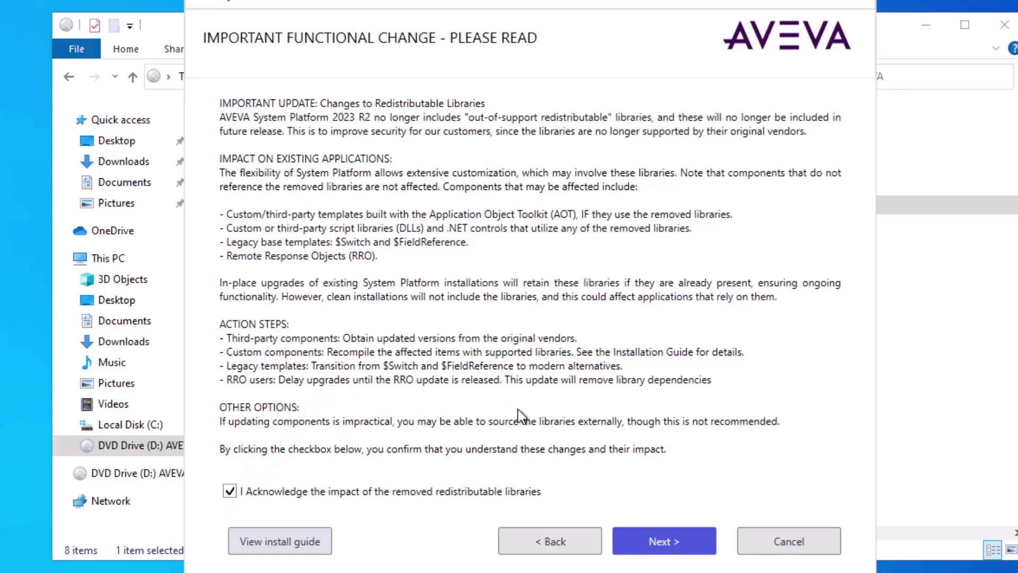
{"action": "left_click", "coordinate": [663, 538]}
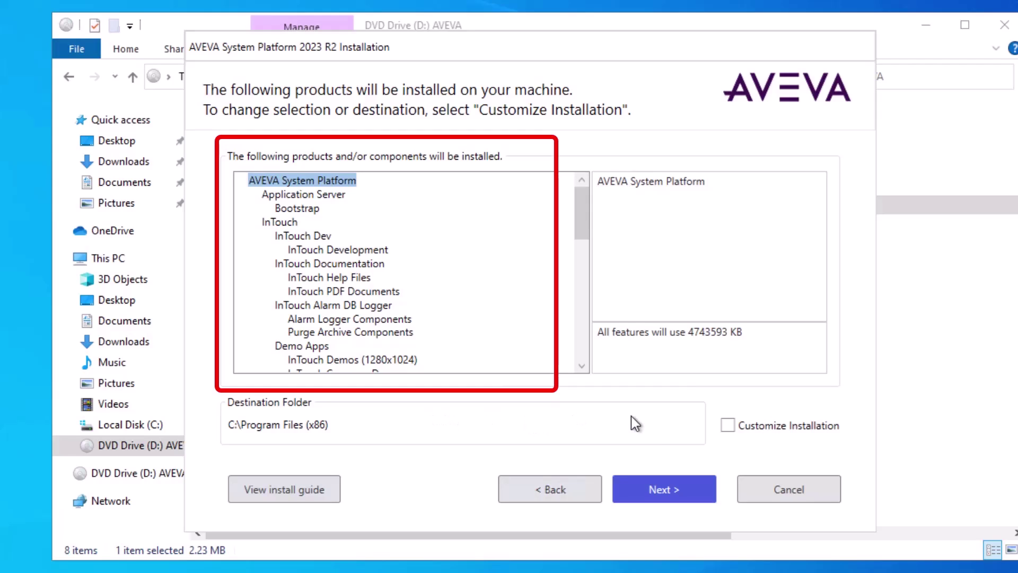
- Customize the installation to also include the Modicon - MBTCP driver
{"action": "left_click", "coordinate": [727, 425]}
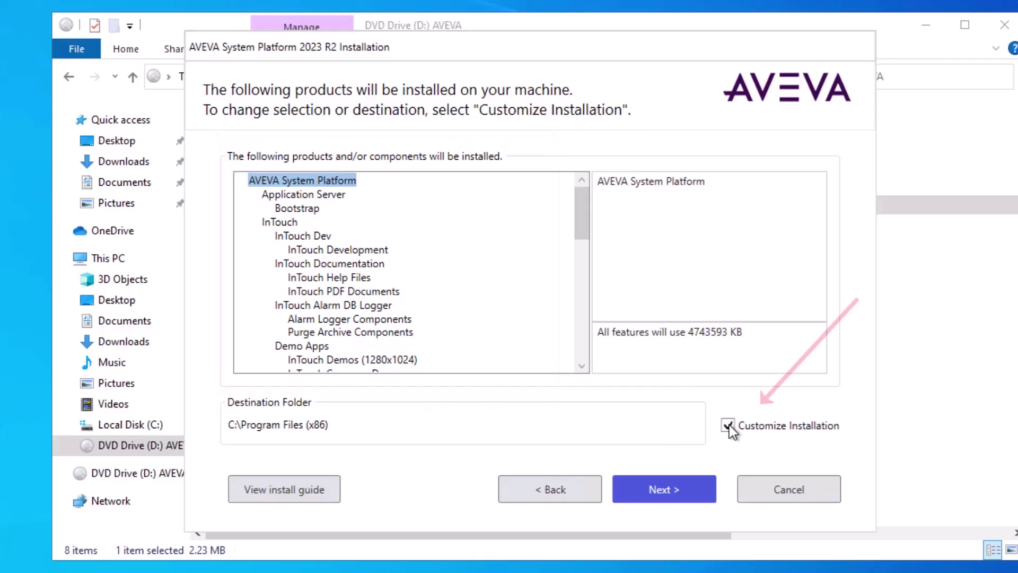
{"action": "left_click", "coordinate": [659, 488]}
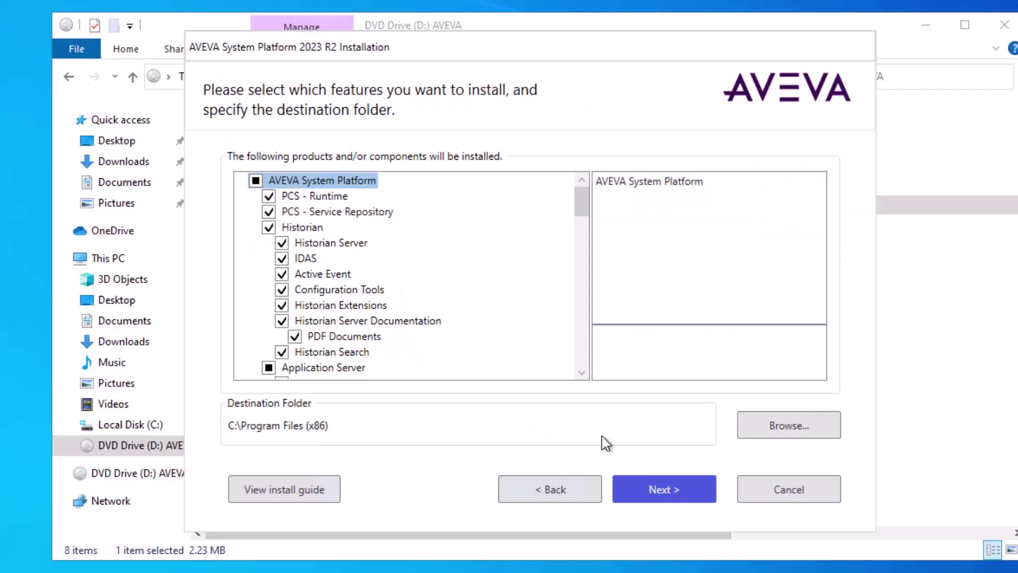
{"action": "scroll", "coordinate": [578, 363], "scroll_direction": "down", "scroll_amount": 15}
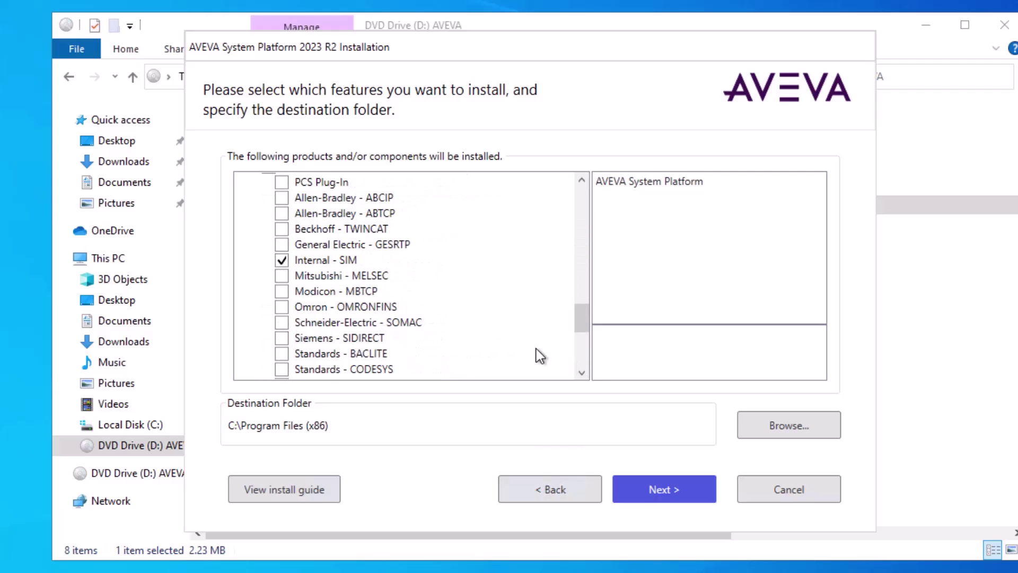
{"action": "left_click", "coordinate": [283, 293]}
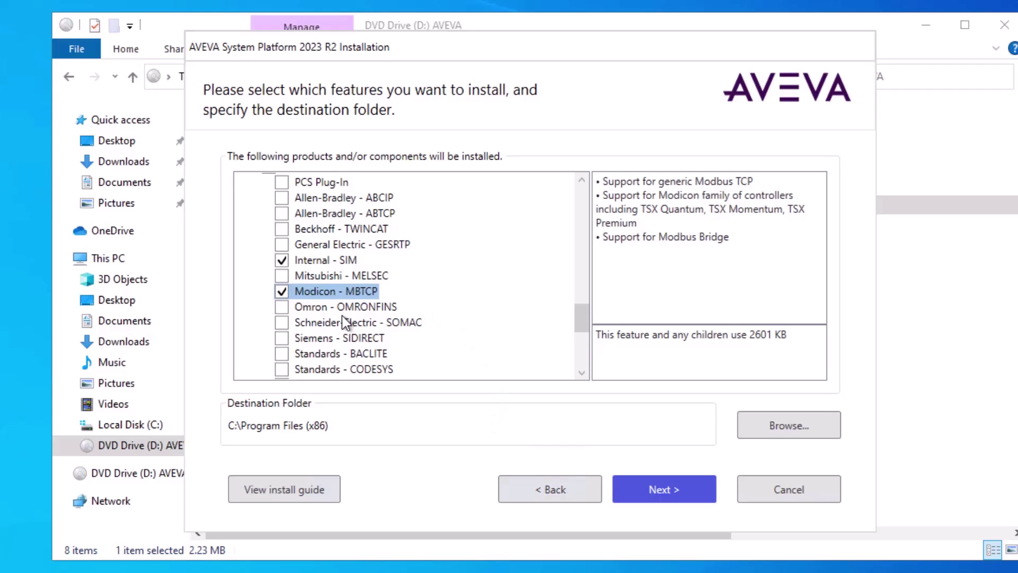
{"action": "left_click", "coordinate": [664, 495]}
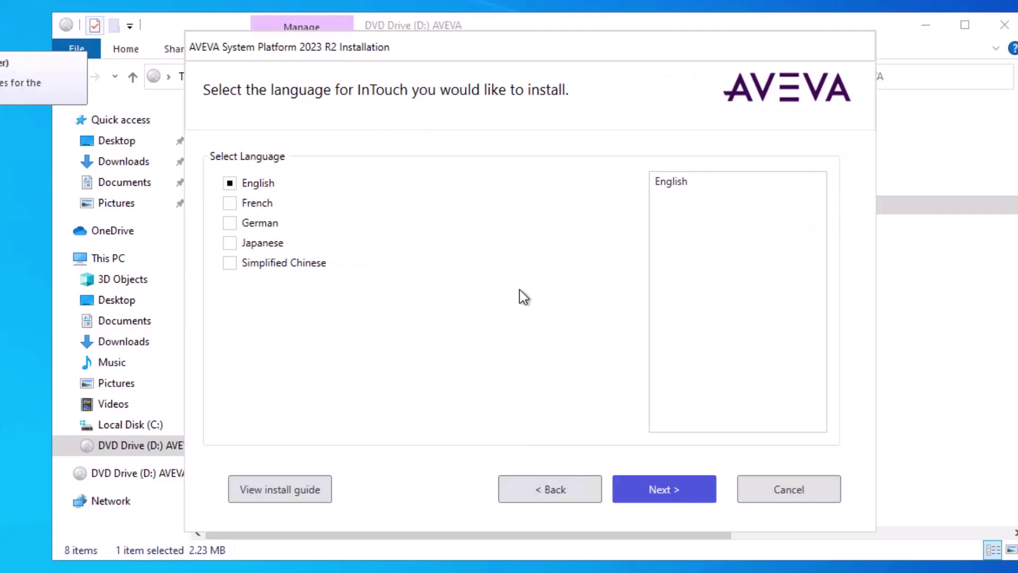
- Keep English as the InTouch language and agree to the license terms
{"action": "left_click", "coordinate": [661, 492]}
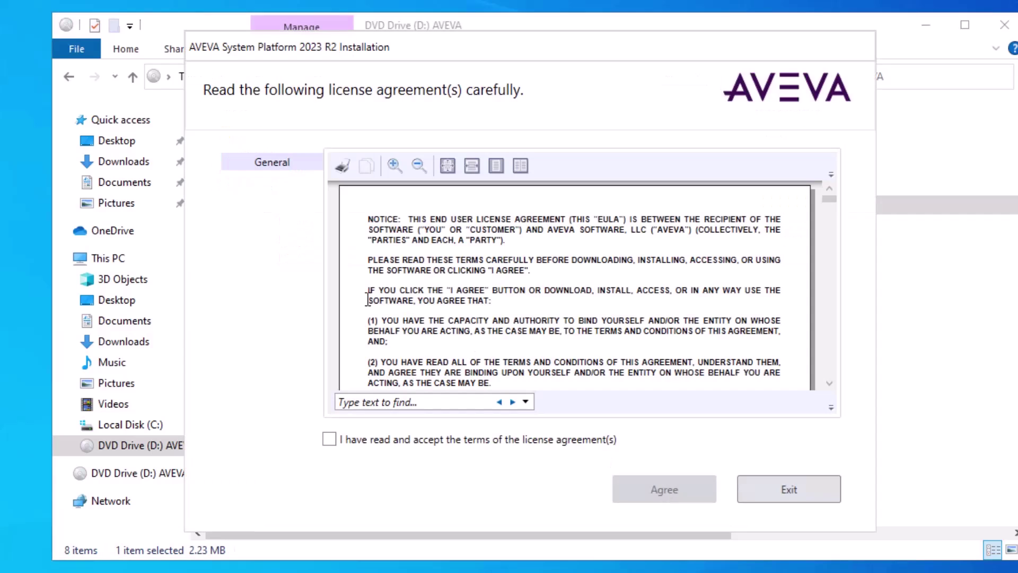
{"action": "left_click", "coordinate": [330, 440]}
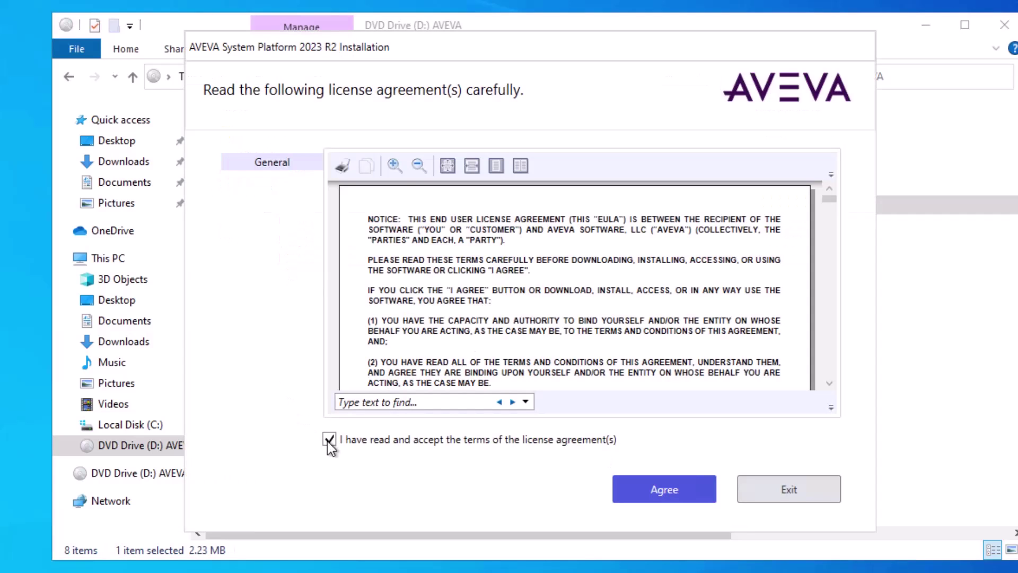
{"action": "left_click", "coordinate": [669, 491]}
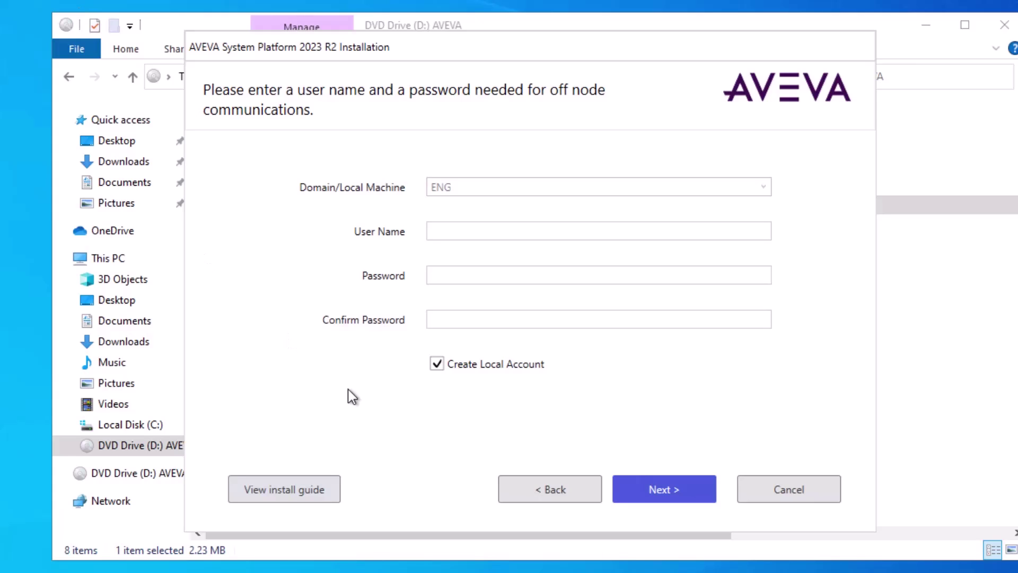
- Use an existing 'cloud' domain account with its user name and password, accepting the password policy
{"action": "left_click", "coordinate": [436, 364]}
{"action": "type", "text": "cloud"}
{"action": "key", "text": "Tab"}
{"action": "type", "text": "st"}
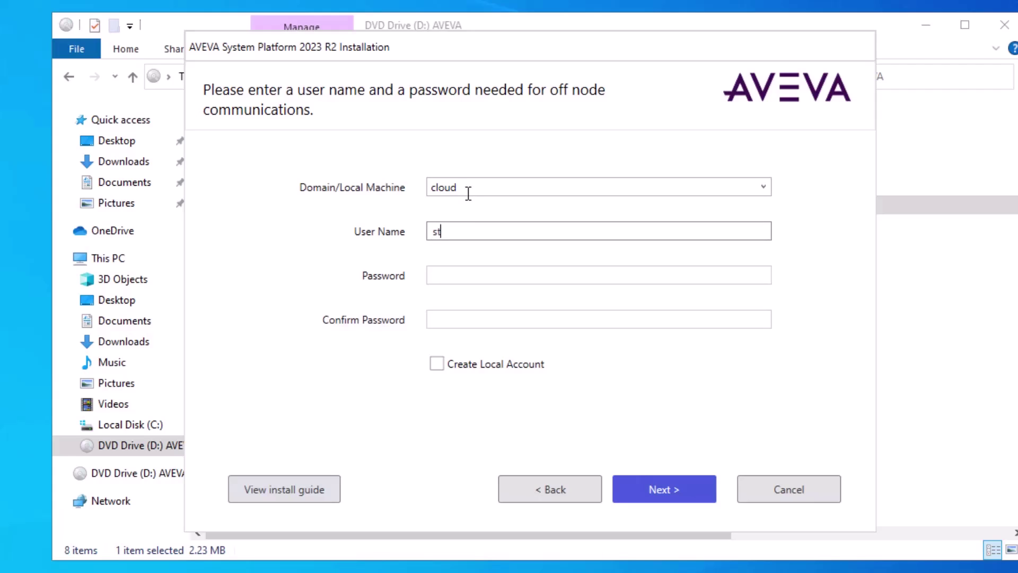
{"action": "type", "text": "udent"}
{"action": "key", "text": "Tab"}
{"action": "type", "text": "**"}
{"action": "key", "text": "Tab"}
{"action": "type", "text": "**"}
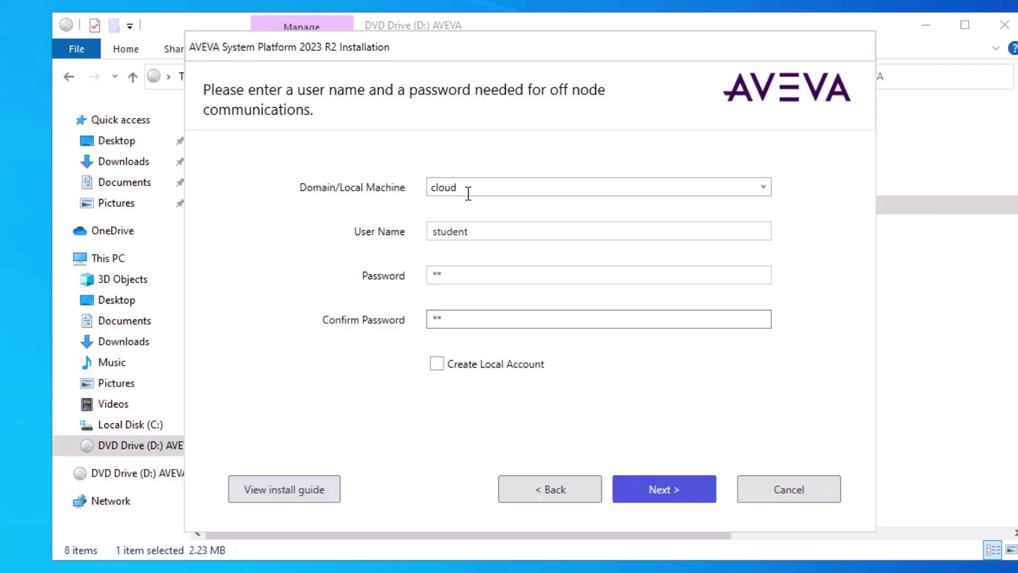
{"action": "left_click", "coordinate": [656, 492]}
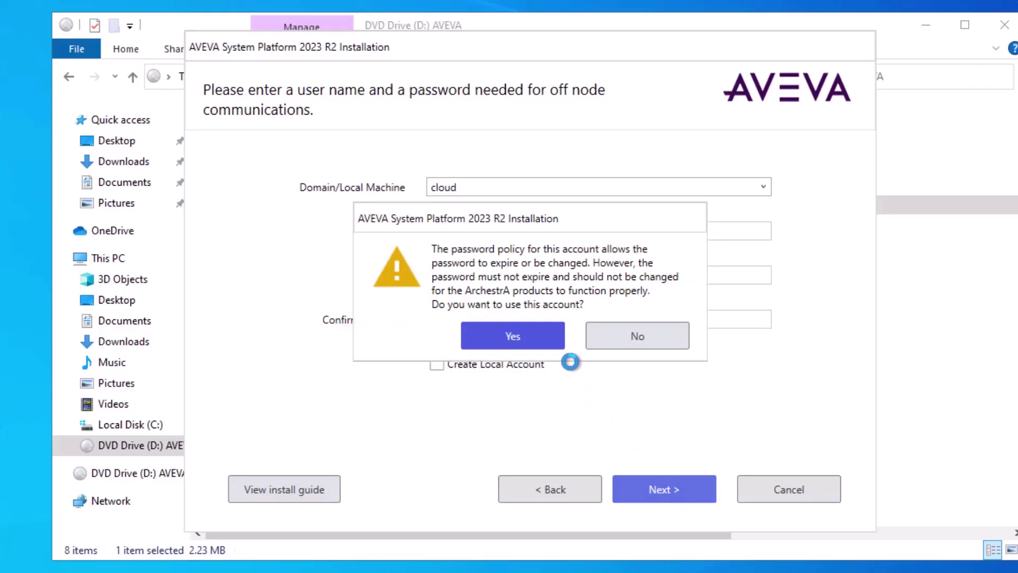
{"action": "left_click", "coordinate": [534, 335]}
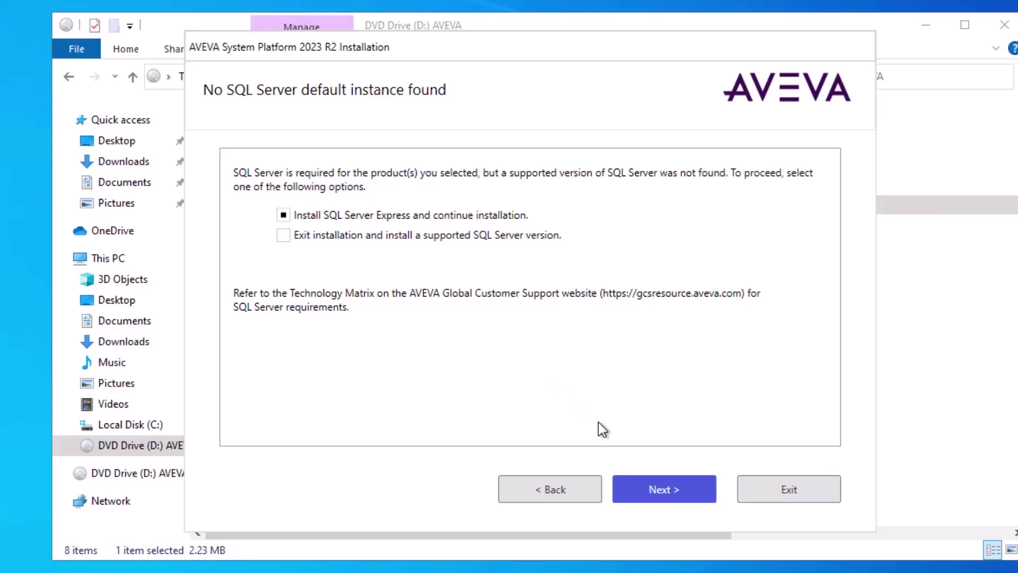
- Keep SQL Server Express and start installing the selected products
{"action": "left_click", "coordinate": [664, 491]}
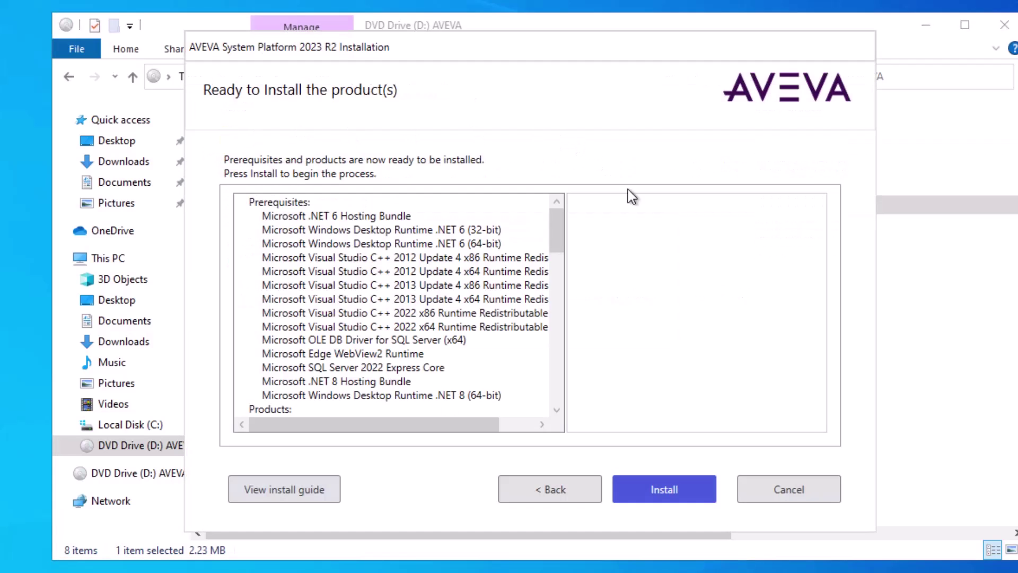
{"action": "left_click", "coordinate": [666, 490]}
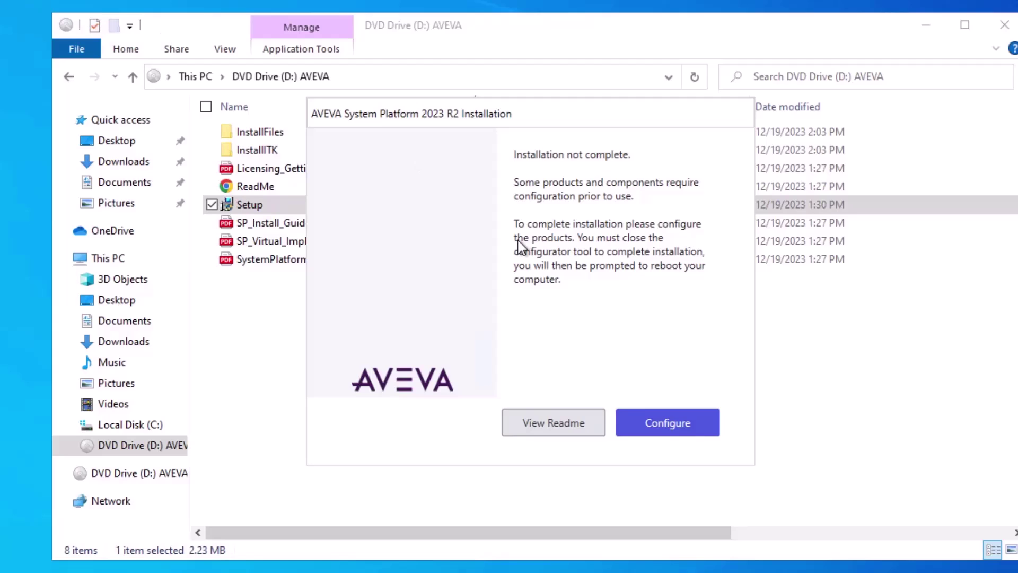
- Launch the Configurator and select Common Platform in the tree
{"action": "left_click", "coordinate": [662, 428]}
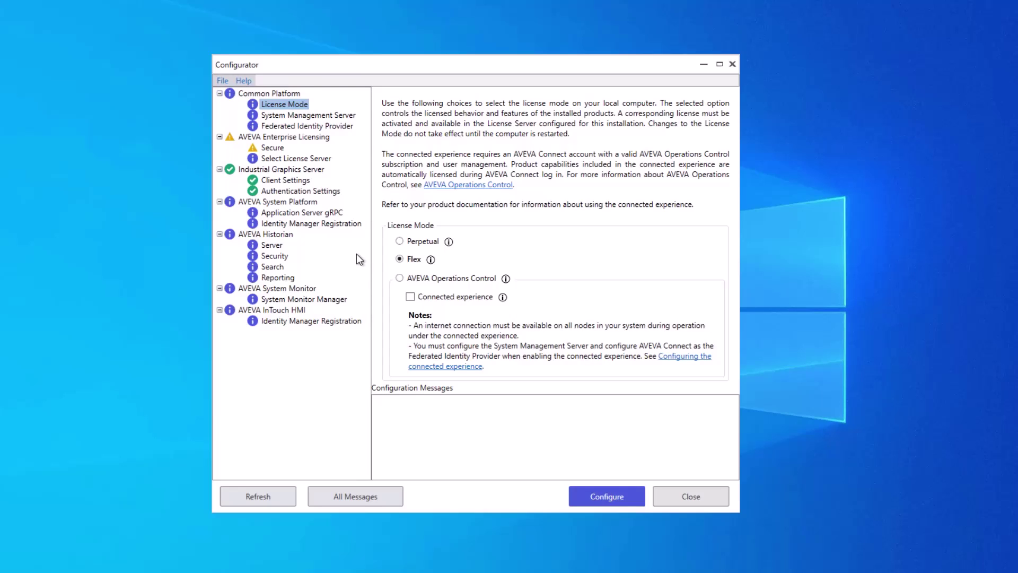
{"action": "left_click", "coordinate": [257, 94]}
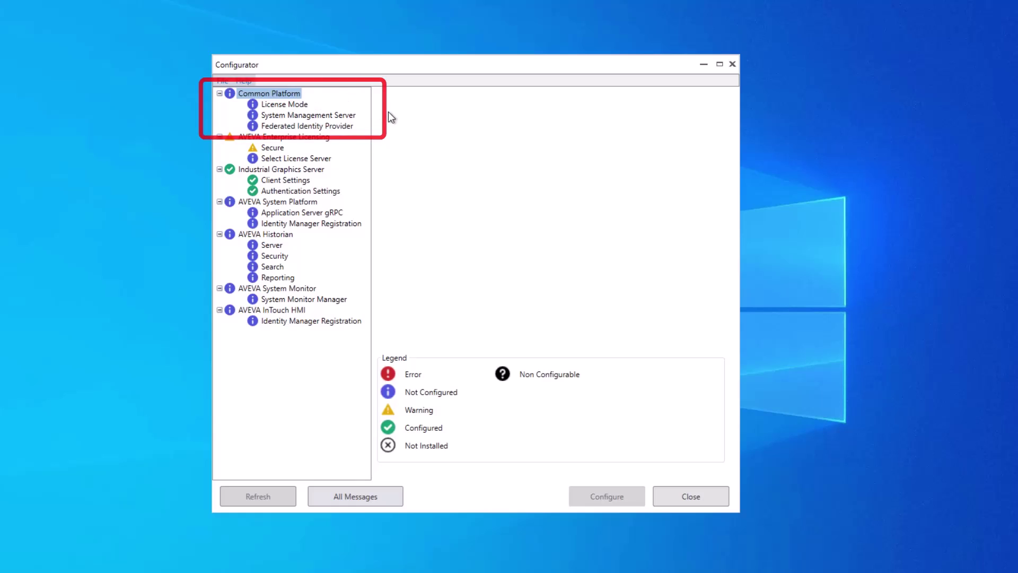
- Apply Flex as the License Mode and confirm the change
{"action": "left_click", "coordinate": [278, 106]}
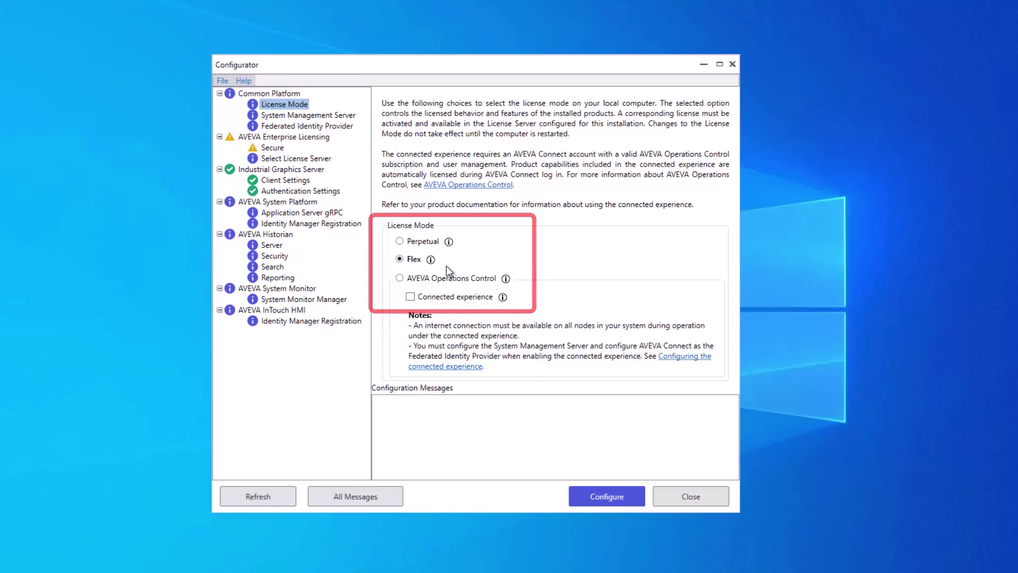
{"action": "left_click", "coordinate": [605, 499]}
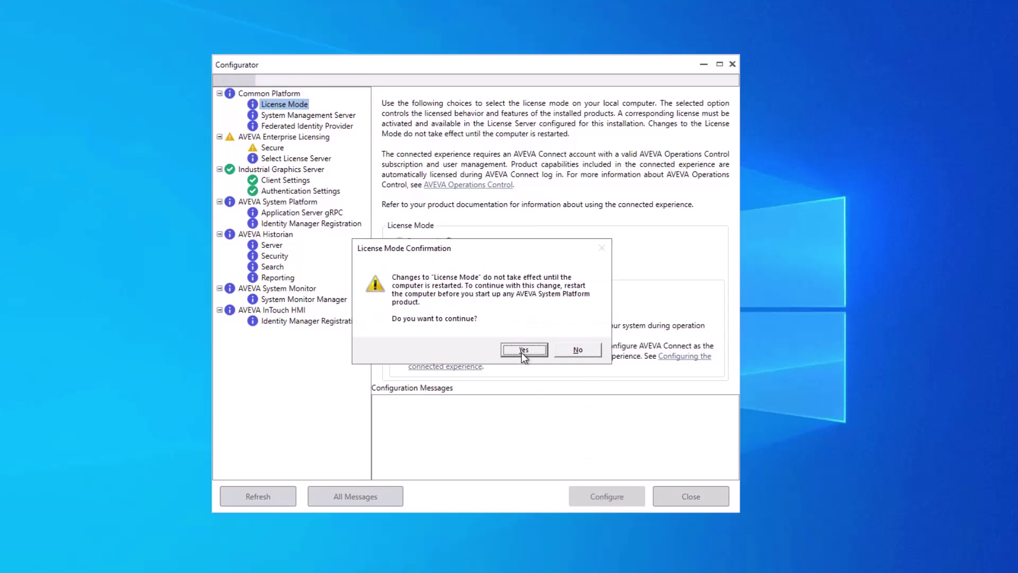
{"action": "left_click", "coordinate": [523, 350]}
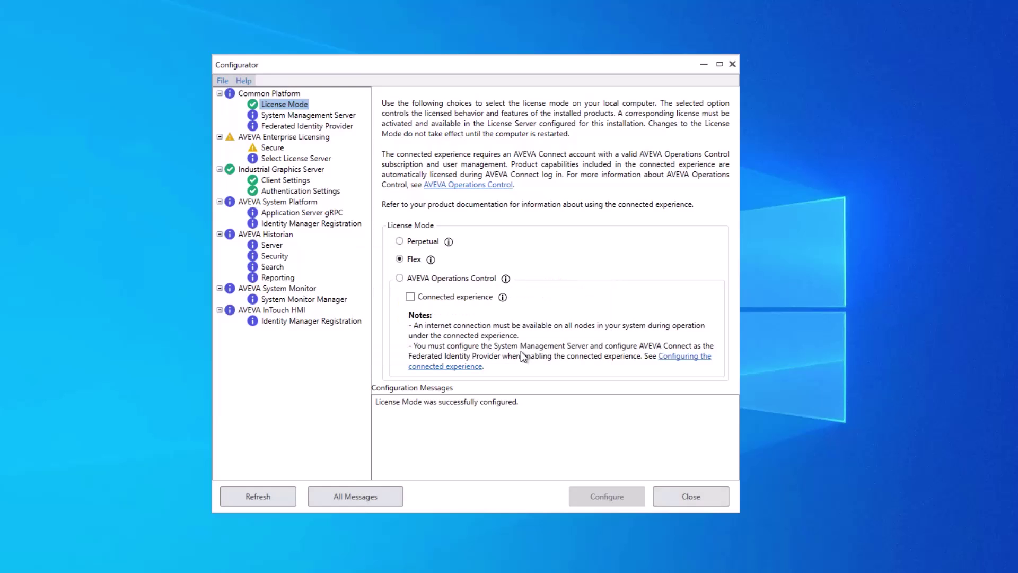
- Make this machine the System Management Server and apply the configuration
{"action": "left_click", "coordinate": [284, 118]}
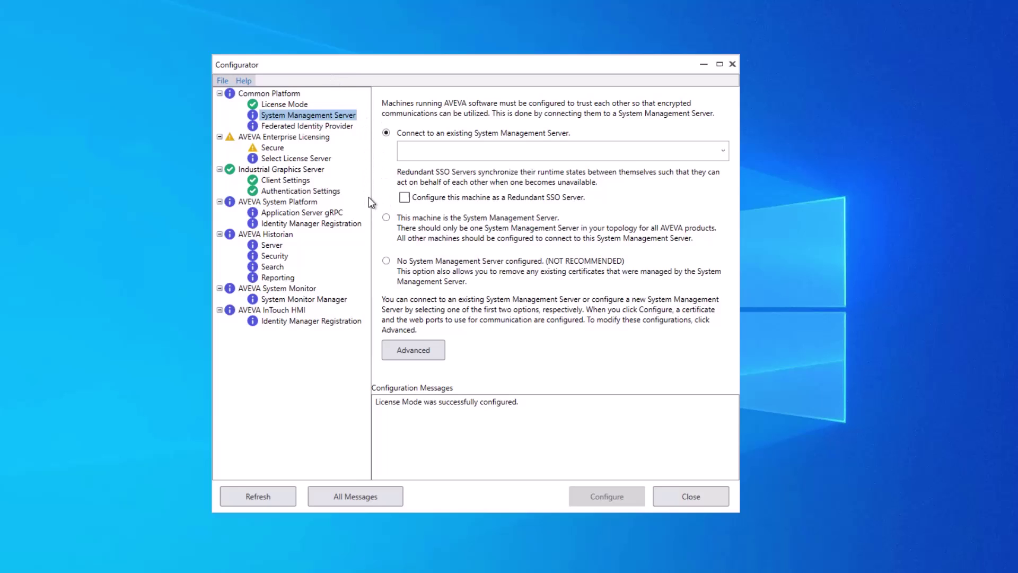
{"action": "left_click", "coordinate": [387, 217]}
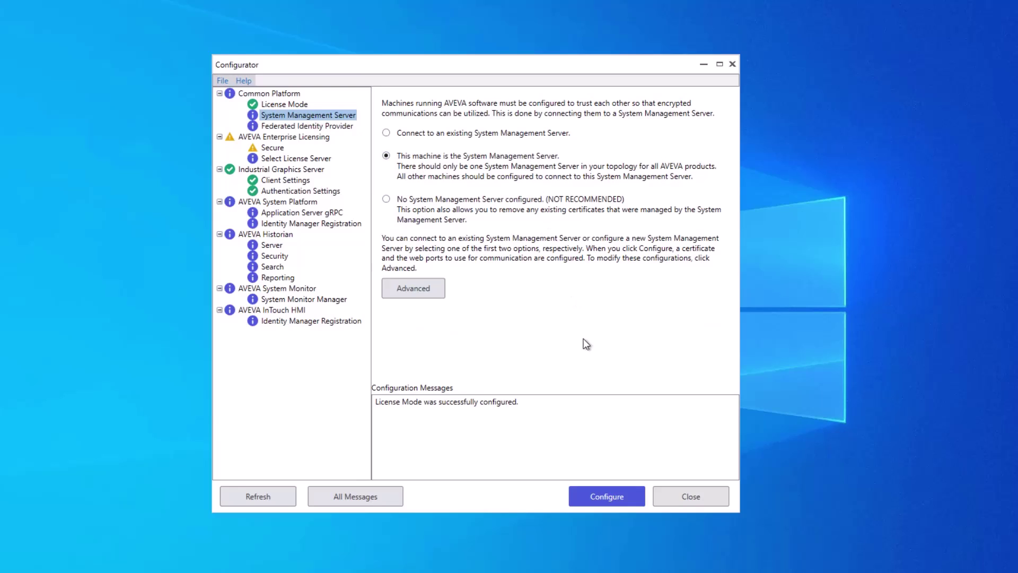
{"action": "left_click", "coordinate": [596, 504]}
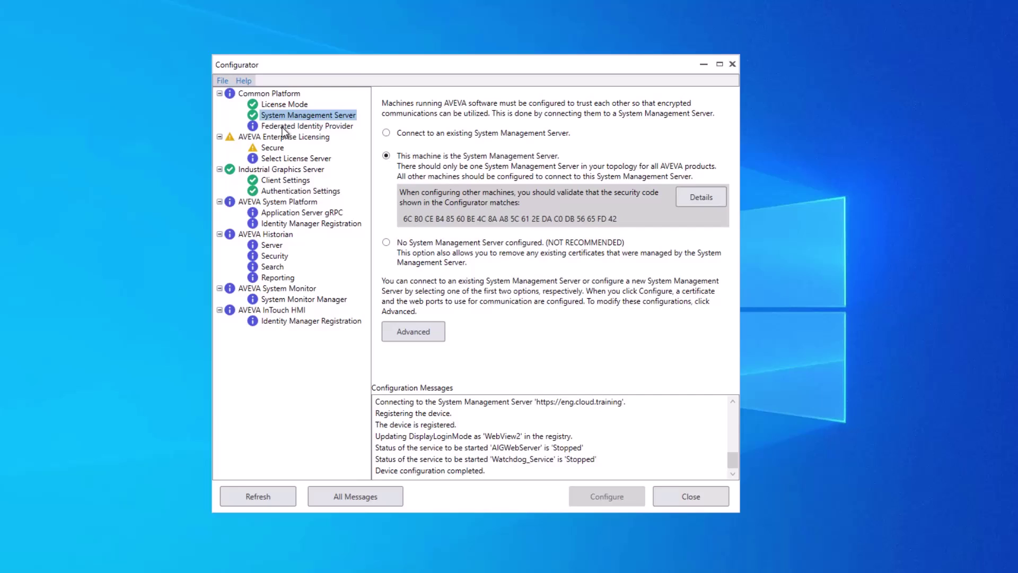
- Configure the Federated Identity Provider as None, then configure the license server in Secure mode
{"action": "left_click", "coordinate": [302, 126]}
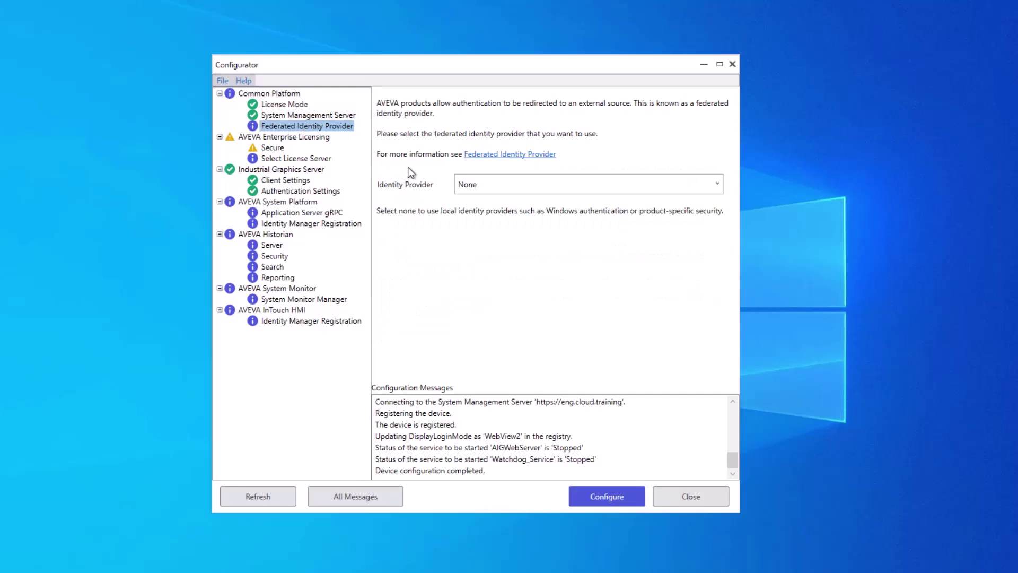
{"action": "left_click", "coordinate": [467, 186]}
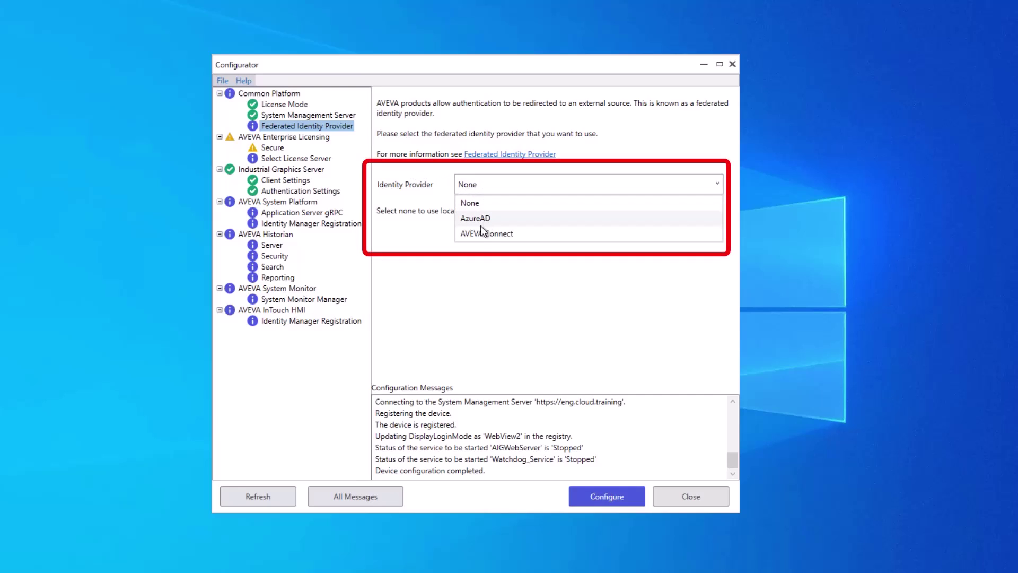
{"action": "left_click", "coordinate": [482, 197]}
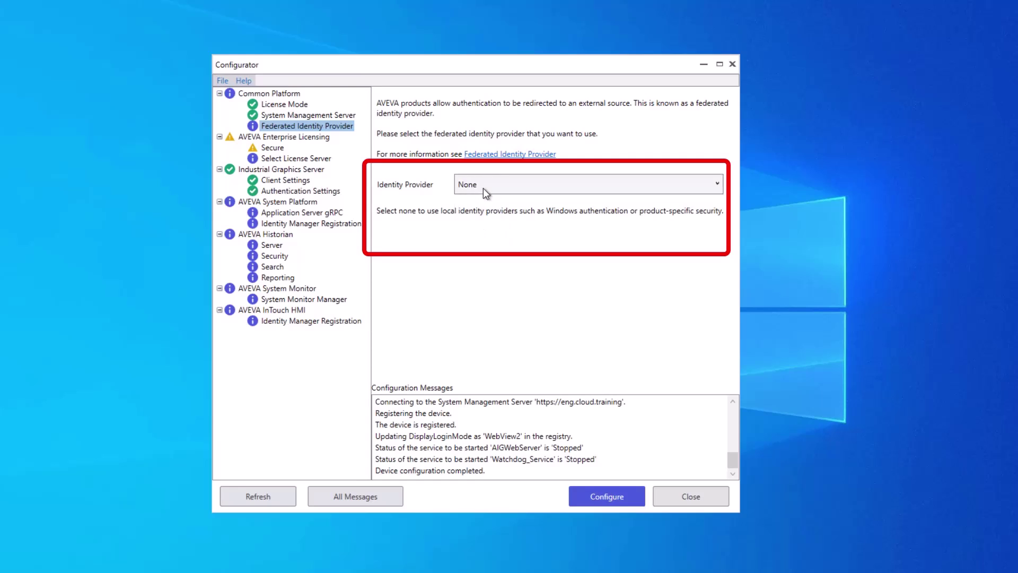
{"action": "left_click", "coordinate": [606, 496]}
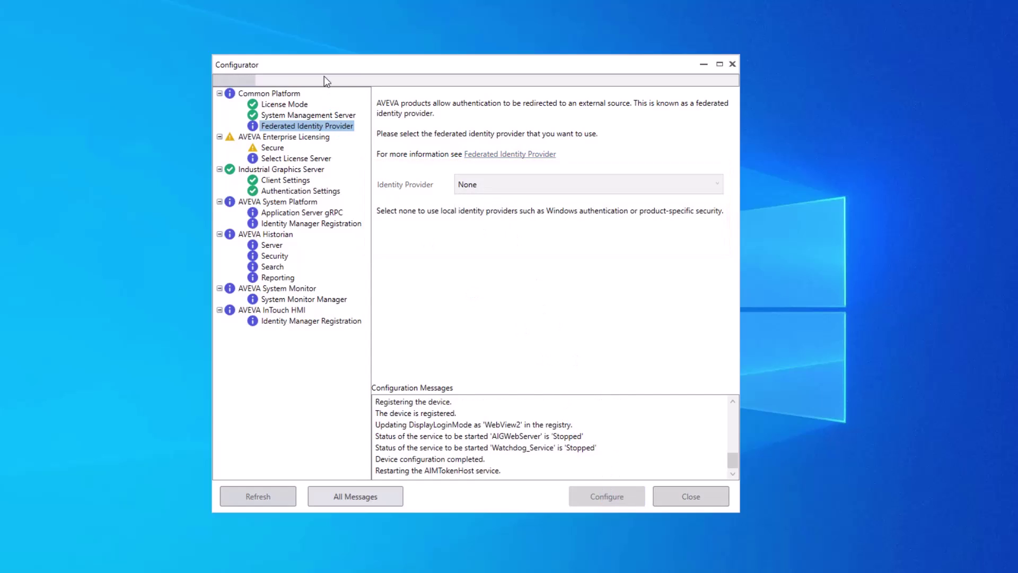
{"action": "left_click", "coordinate": [273, 150]}
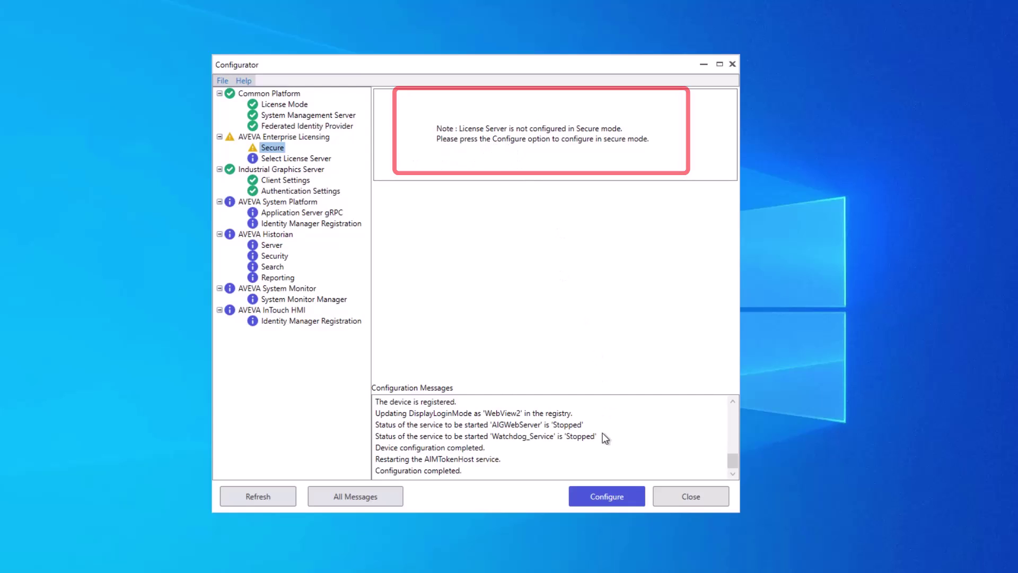
{"action": "left_click", "coordinate": [605, 499]}
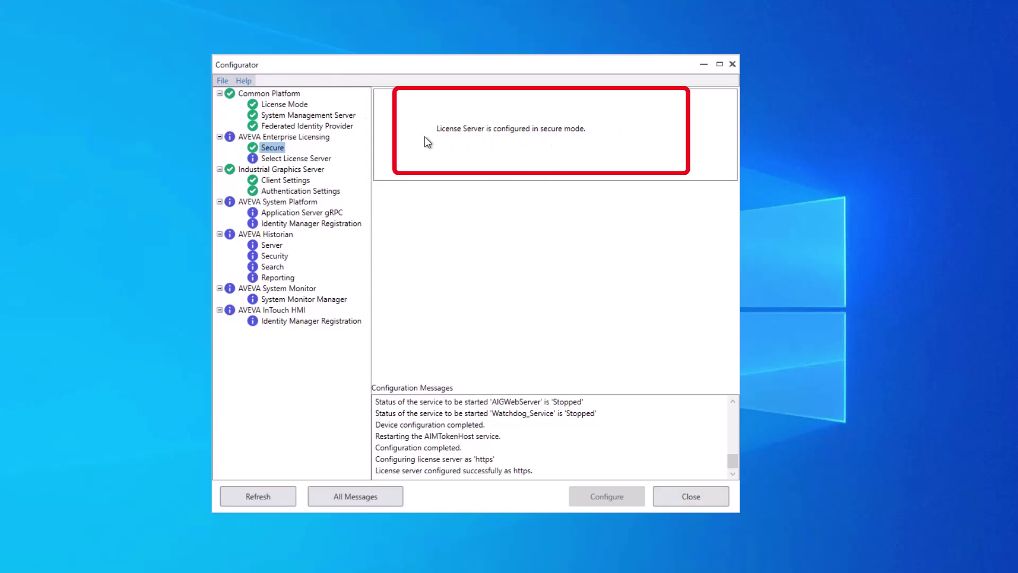
- Test the connection to license server ENG on port 55559 and apply the configuration
{"action": "left_click", "coordinate": [294, 158]}
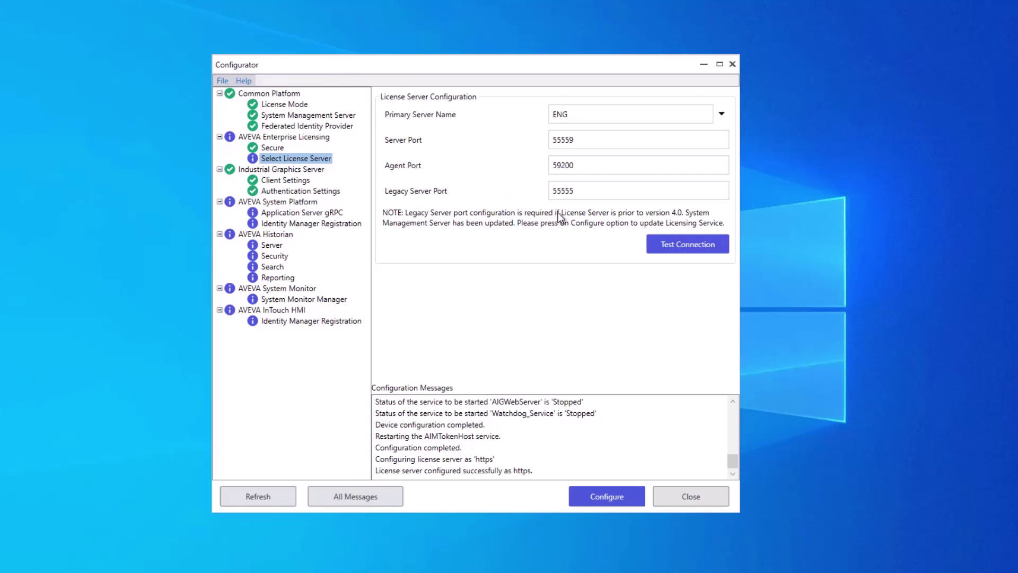
{"action": "left_click", "coordinate": [684, 249]}
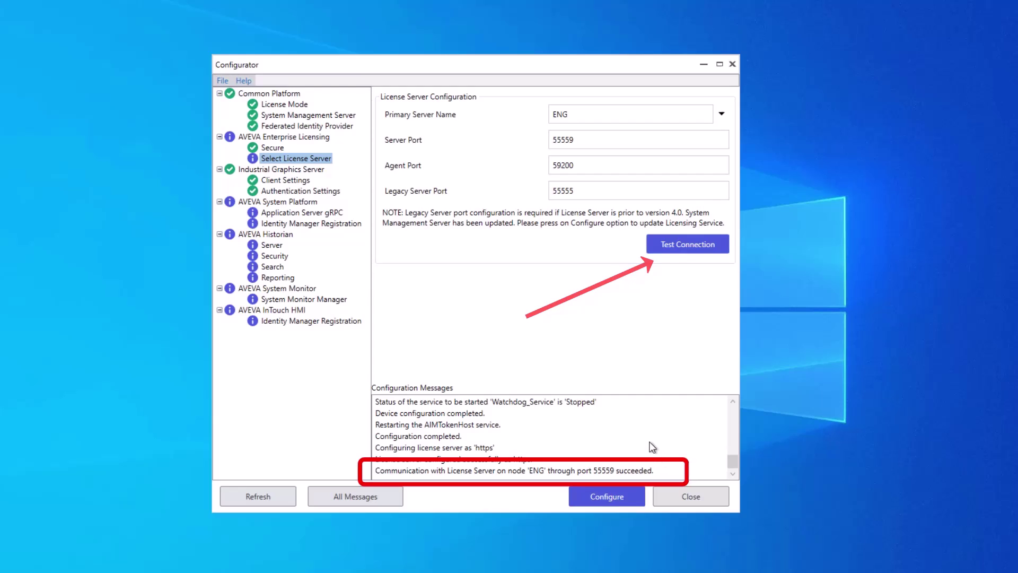
{"action": "left_click", "coordinate": [607, 495]}
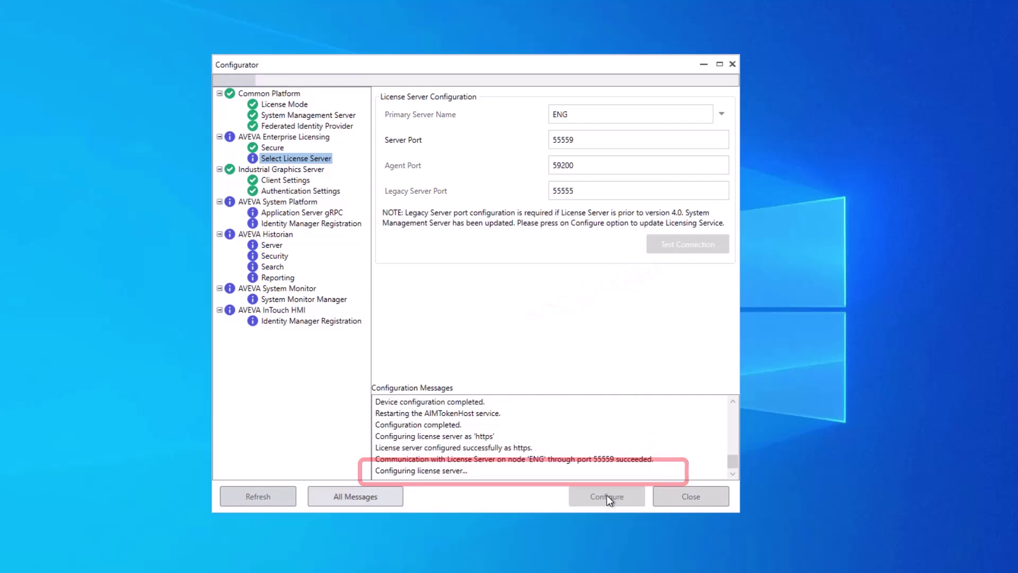
- Review the Industrial Graphics Server Client Settings, then its Windows Authentication settings
{"action": "left_click", "coordinate": [289, 182]}
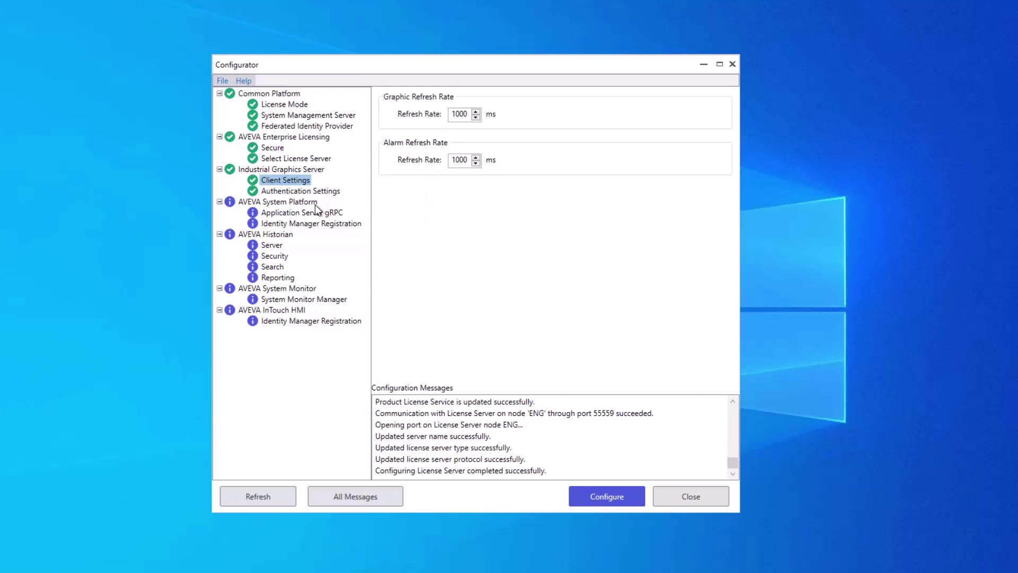
{"action": "left_click", "coordinate": [290, 192]}
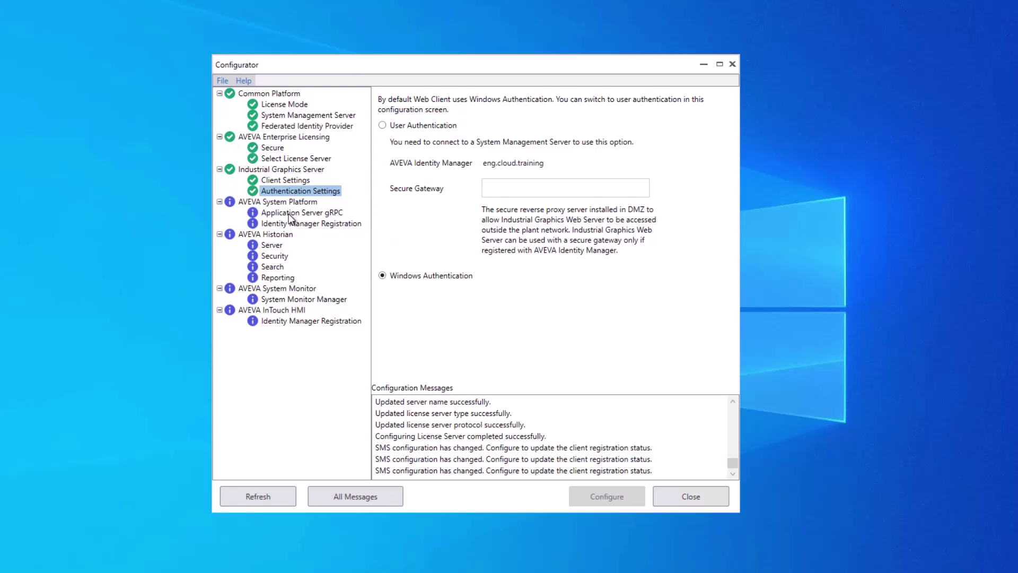
- Configure Application Server gRPC and System Platform's Identity Manager Registration
{"action": "left_click", "coordinate": [290, 212]}
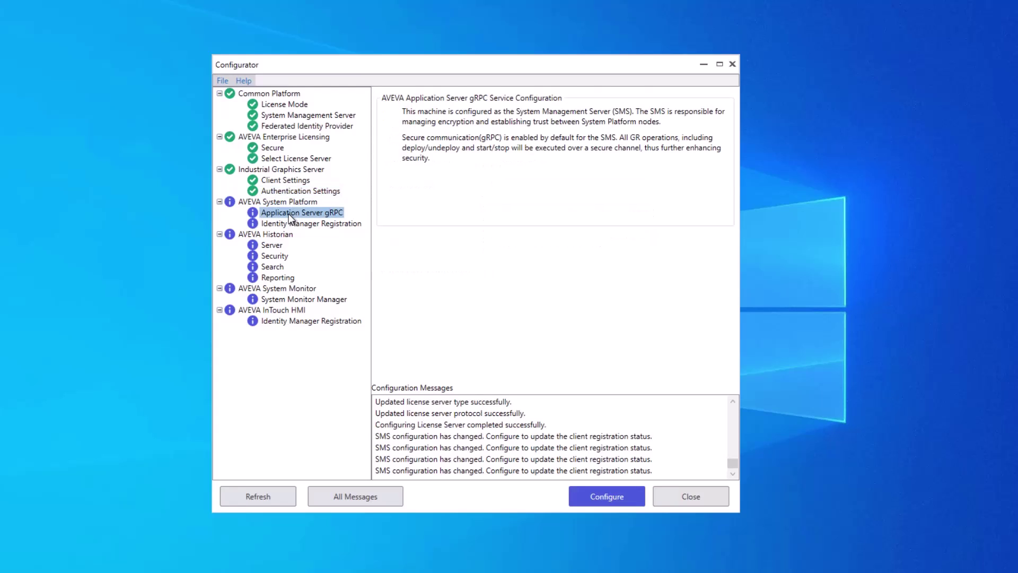
{"action": "left_click", "coordinate": [602, 497]}
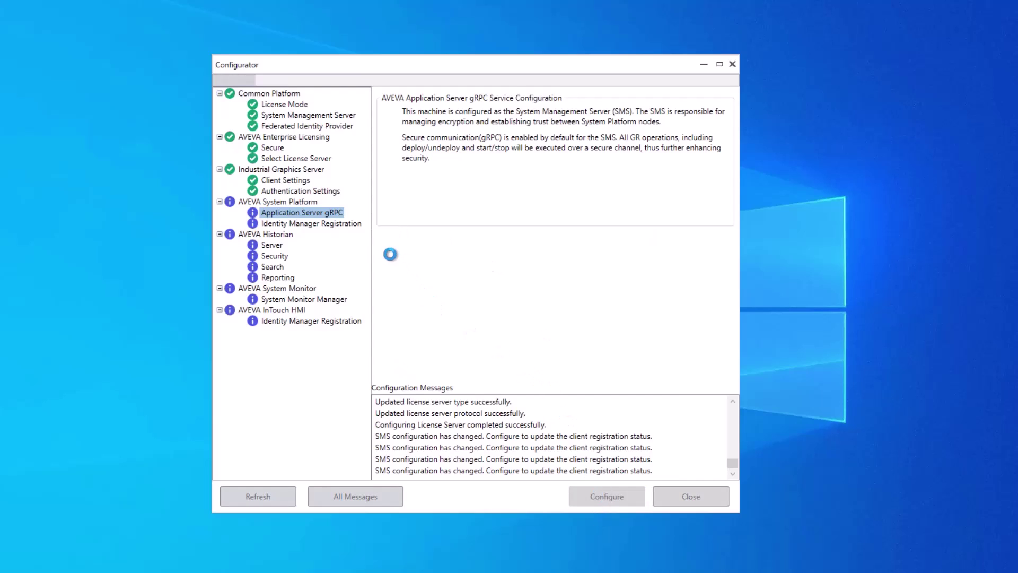
{"action": "left_click", "coordinate": [299, 225]}
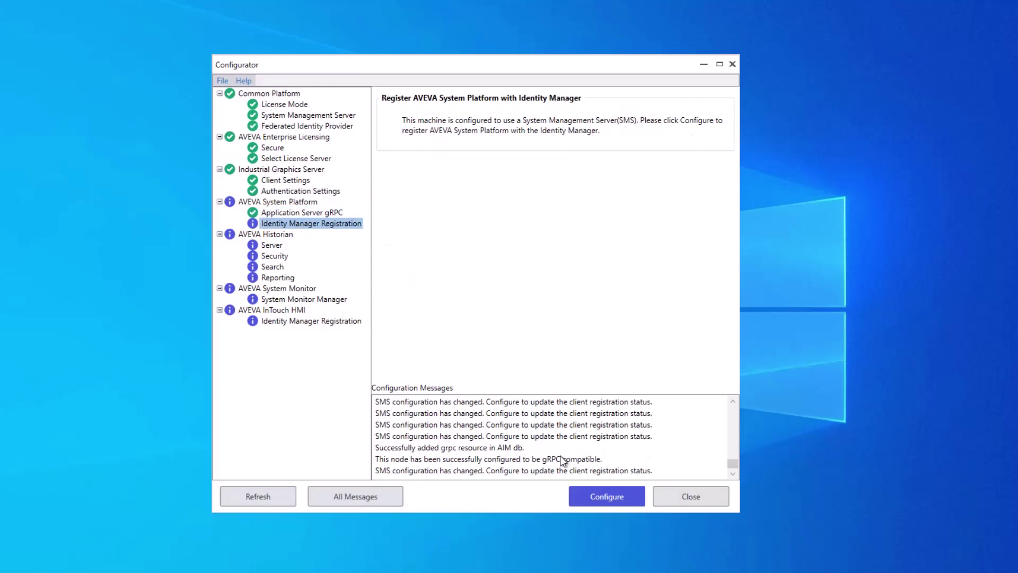
{"action": "left_click", "coordinate": [591, 490]}
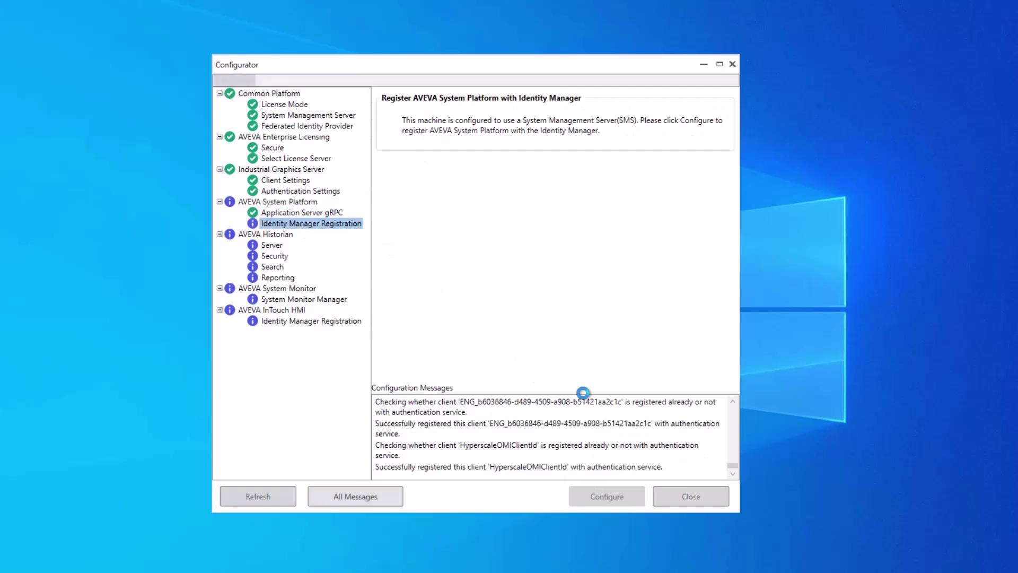
- Configure the Historian Server, Security and Search nodes in turn
{"action": "left_click", "coordinate": [272, 246]}
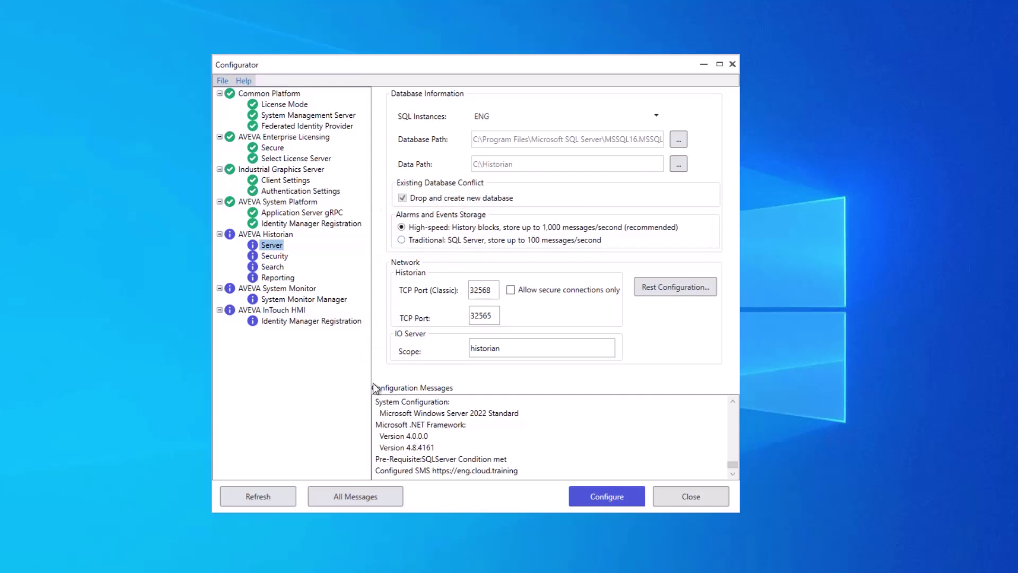
{"action": "left_click", "coordinate": [605, 498]}
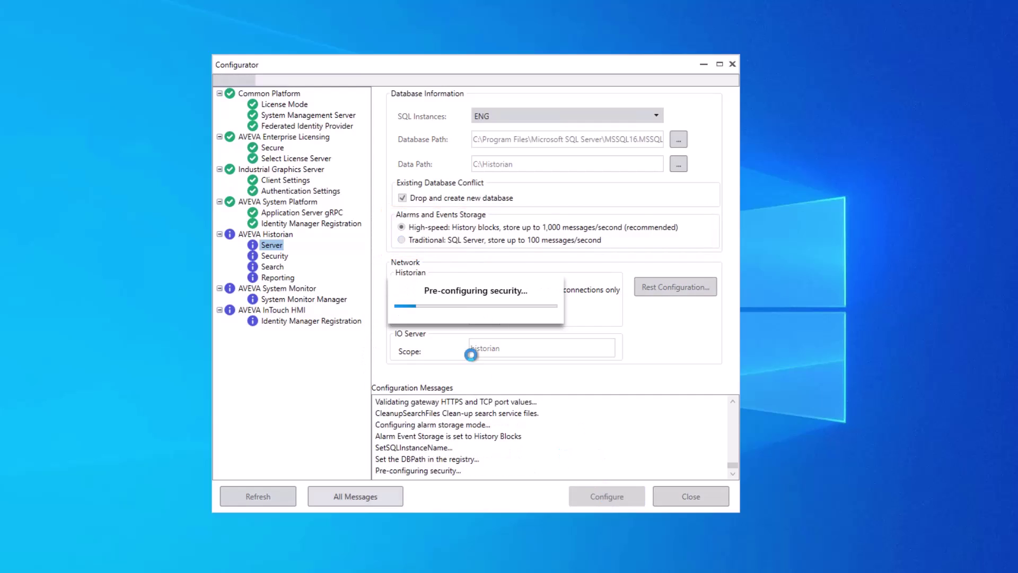
{"action": "left_click", "coordinate": [274, 257]}
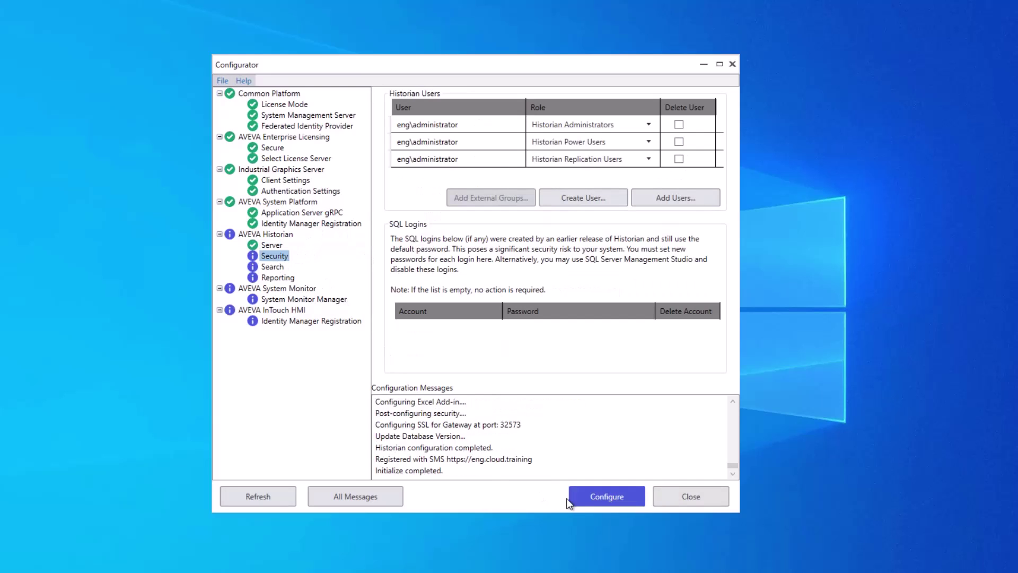
{"action": "left_click", "coordinate": [606, 496]}
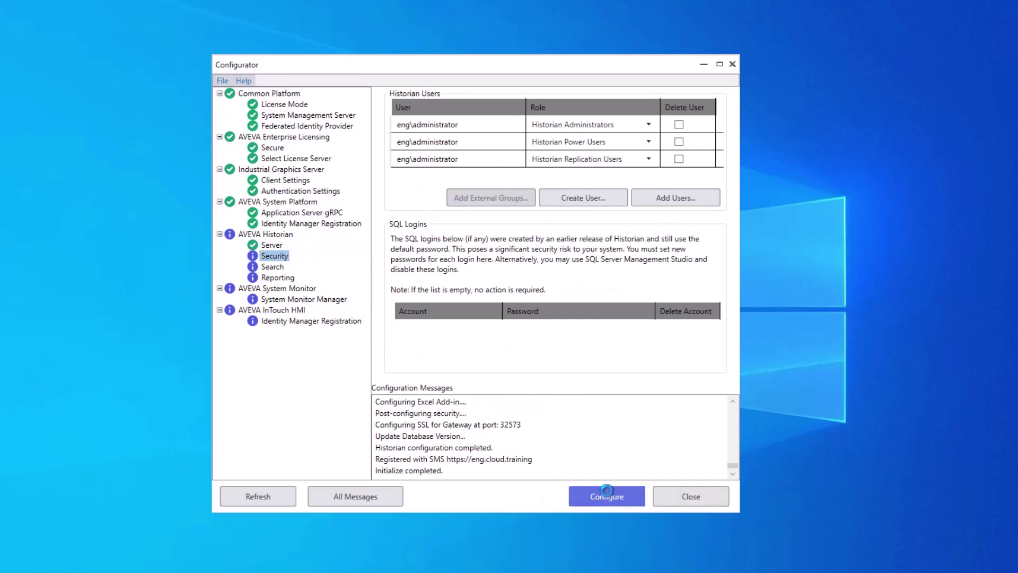
{"action": "left_click", "coordinate": [274, 266]}
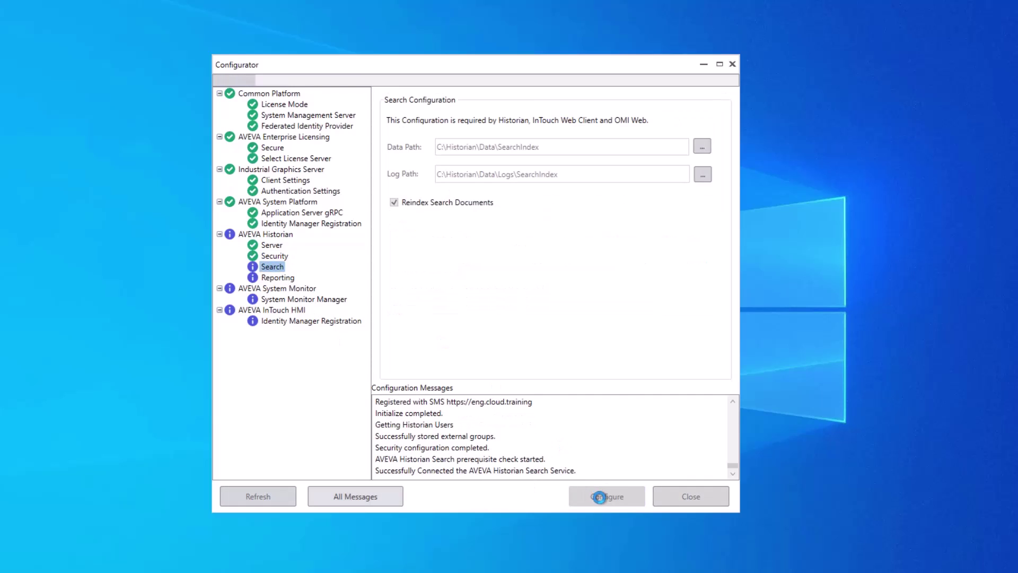
{"action": "left_click", "coordinate": [600, 497]}
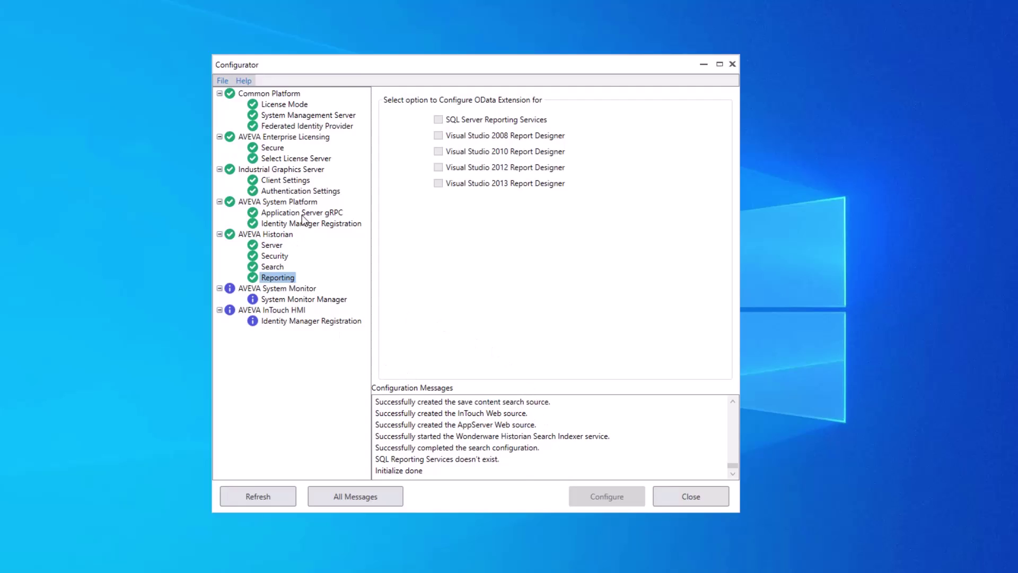
- Disable the local System Monitor agent and register InTouch HMI with the Identity Manager
{"action": "left_click", "coordinate": [288, 304]}
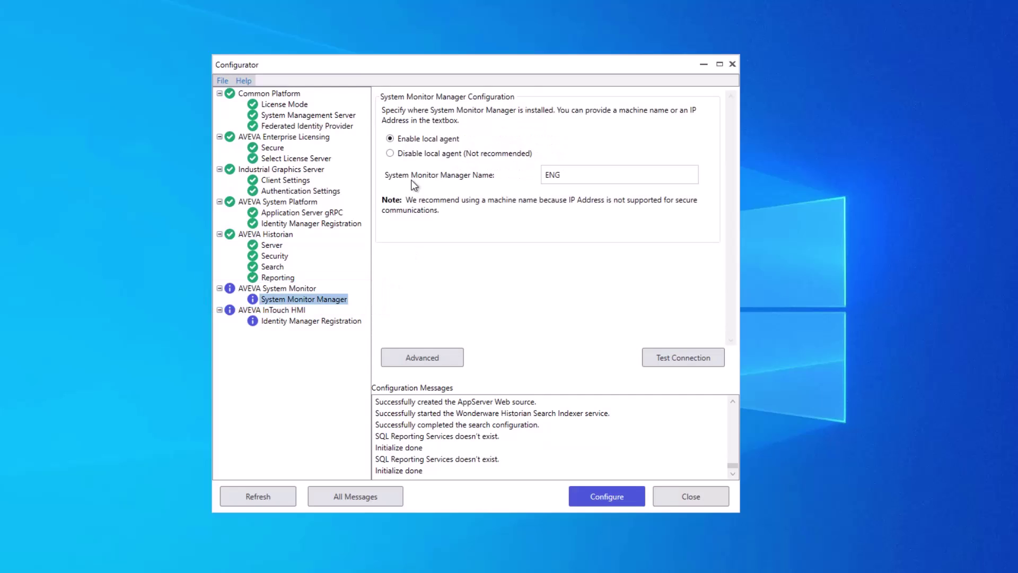
{"action": "left_click", "coordinate": [392, 154]}
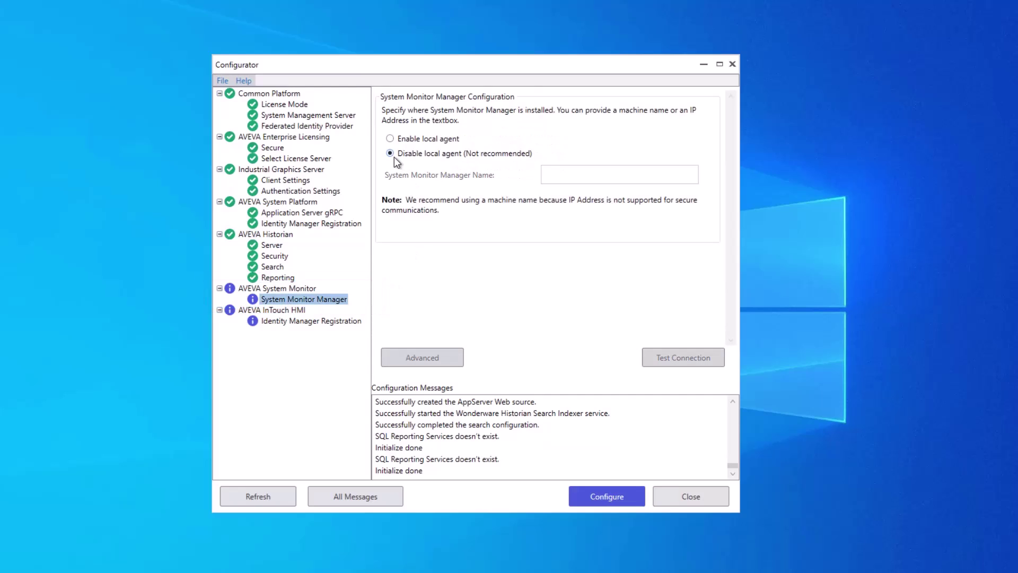
{"action": "left_click", "coordinate": [596, 491]}
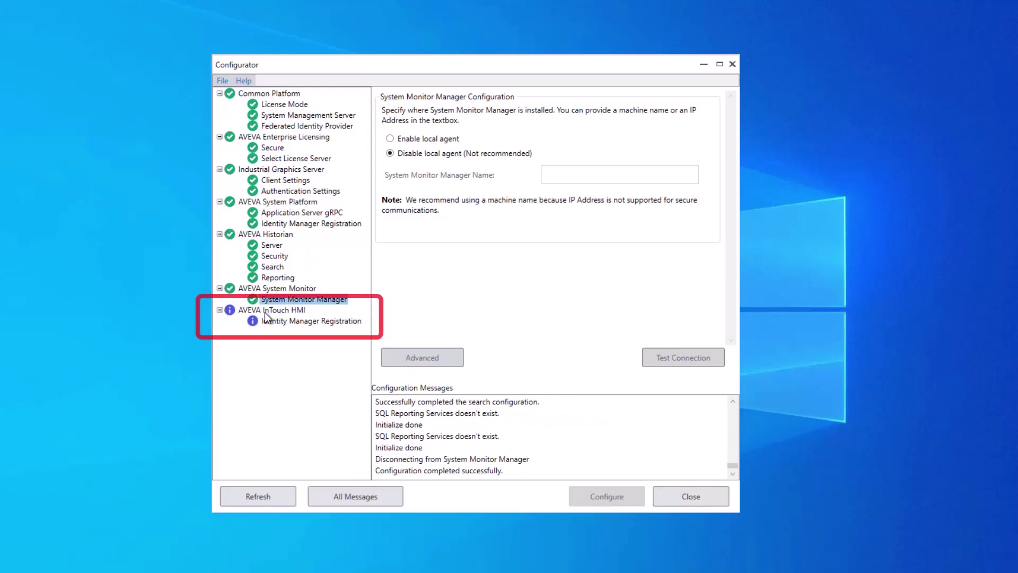
{"action": "left_click", "coordinate": [279, 321]}
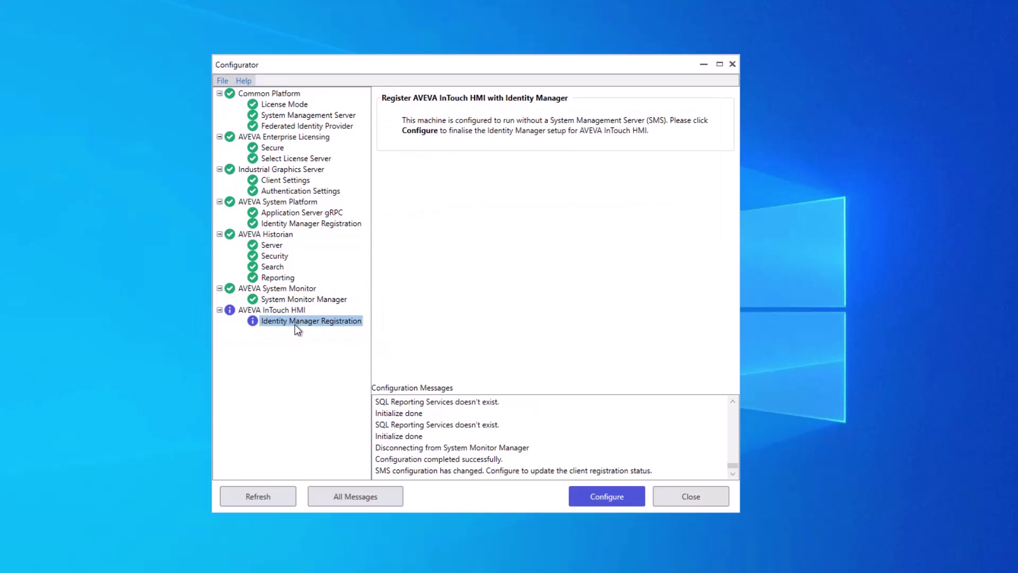
{"action": "left_click", "coordinate": [599, 498]}
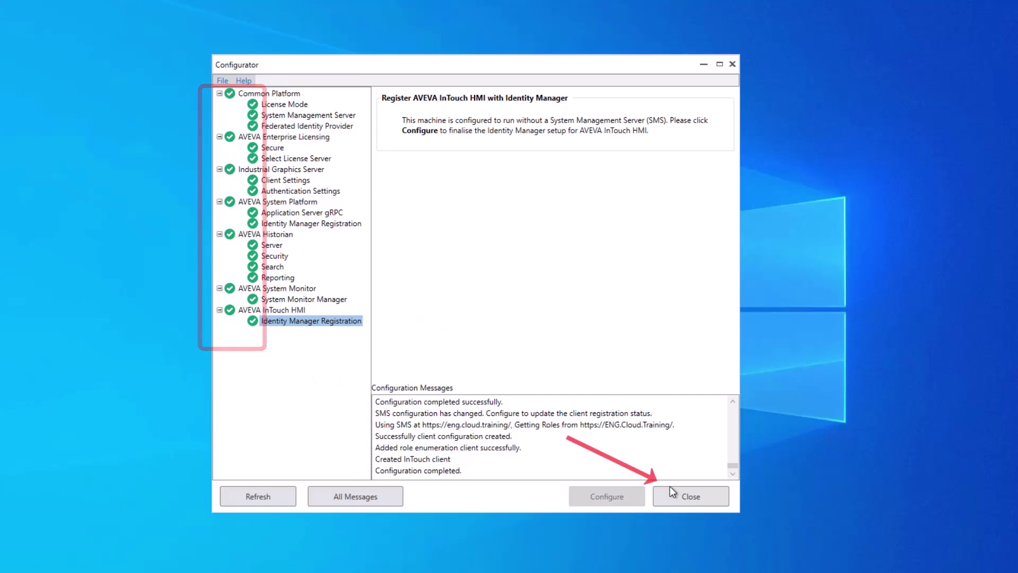
- Close AVEVA Configurator to return to the Windows desktop
{"action": "left_click", "coordinate": [683, 495]}
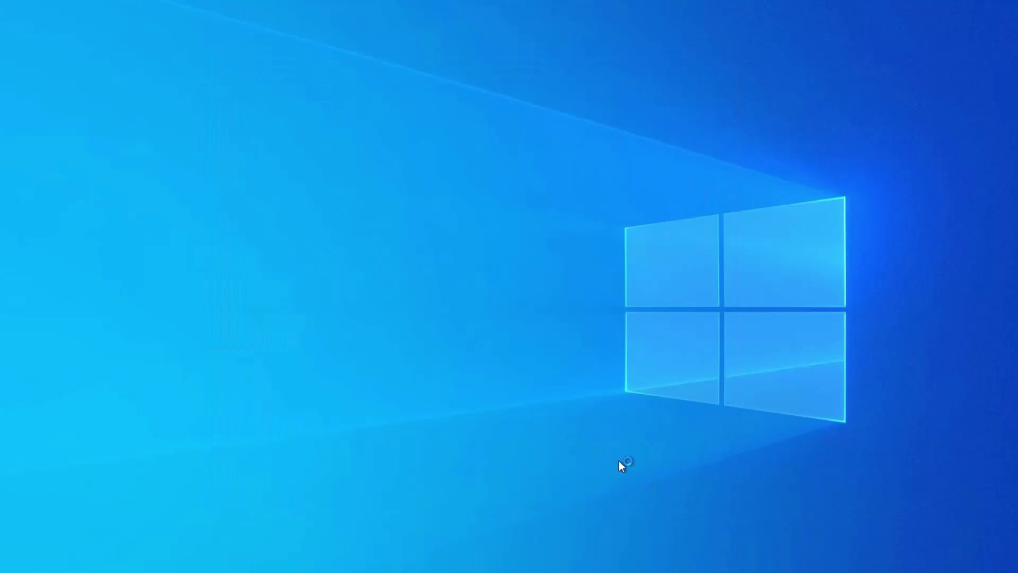